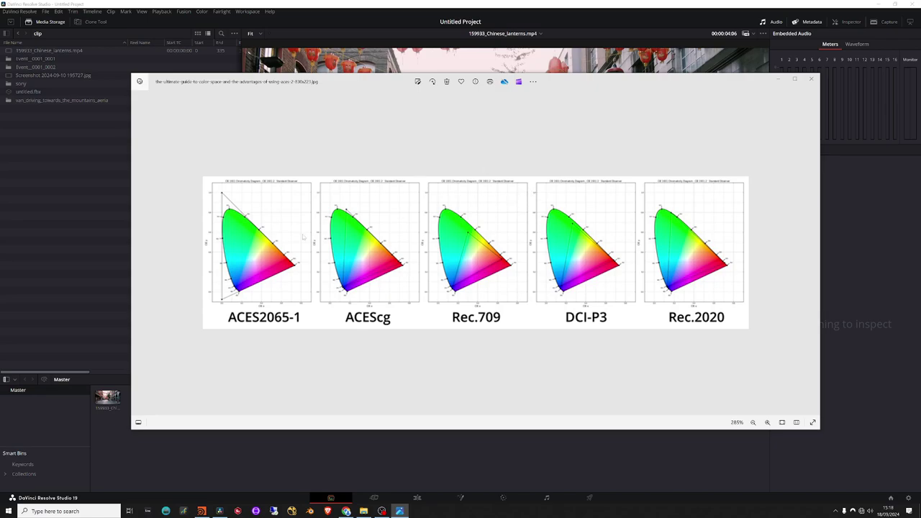
- Minimize the colour-gamut comparison chart in Photos to uncover the Resolve project
left_click(778, 78)
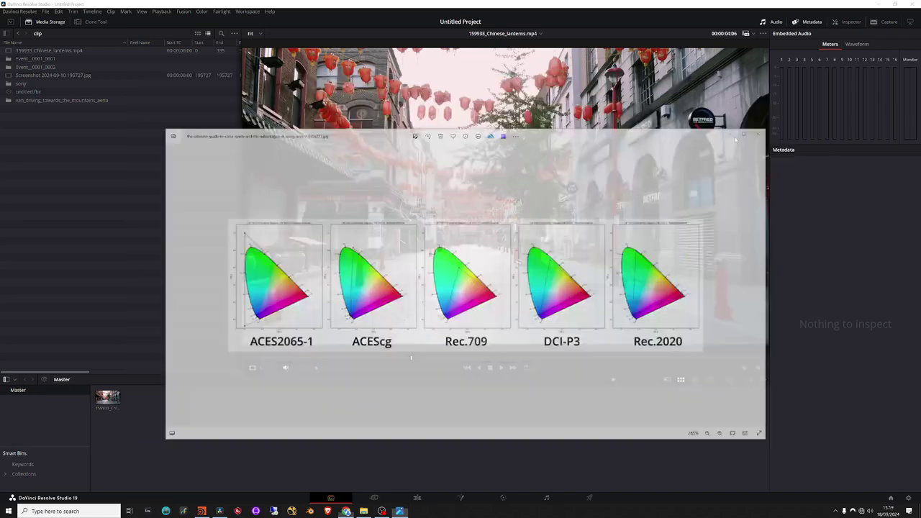
- Show Project Settings at Color Management with the Color science choices listed
left_click(908, 498)
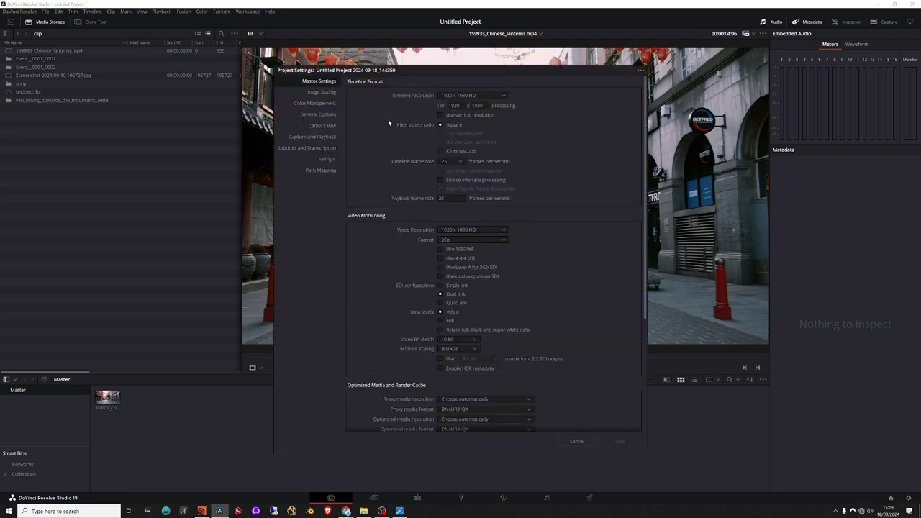
left_click(309, 103)
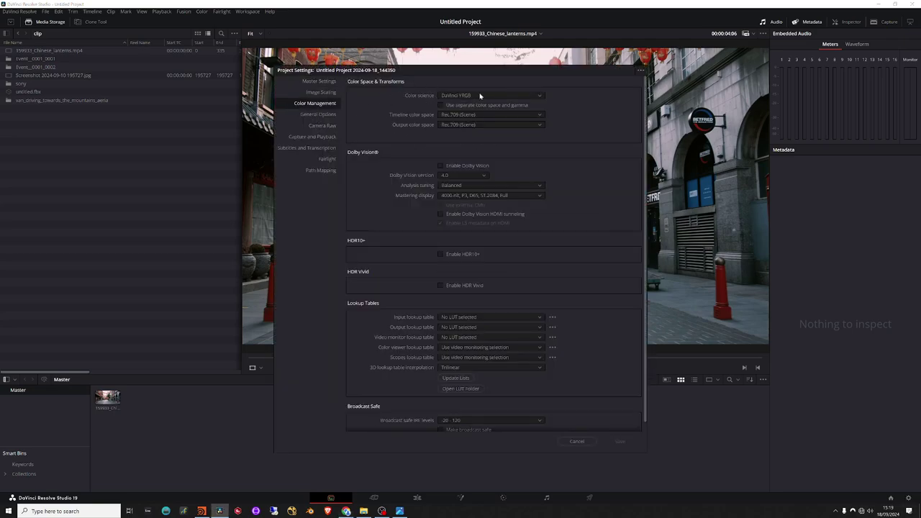
left_click(447, 96)
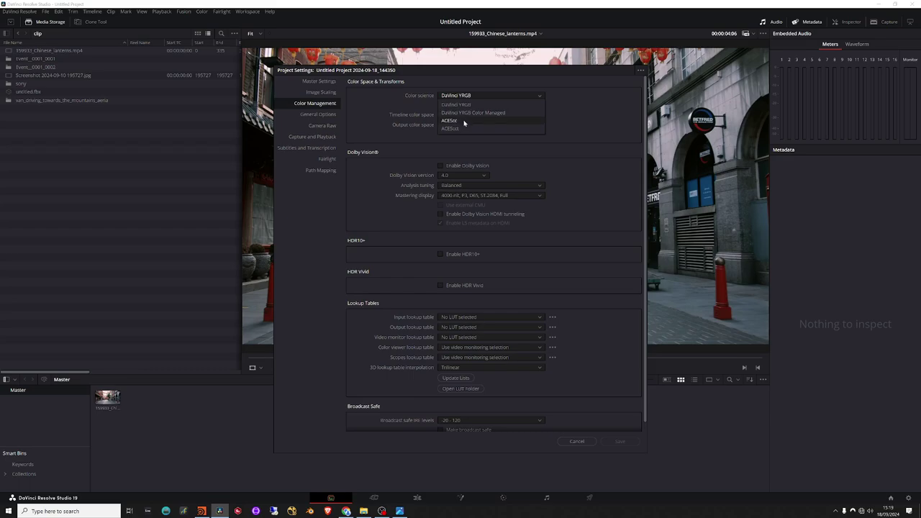
- Set colour science to ACEScc with ACES version 1.2, and centre the Blender 4.2 folder window
left_click(463, 121)
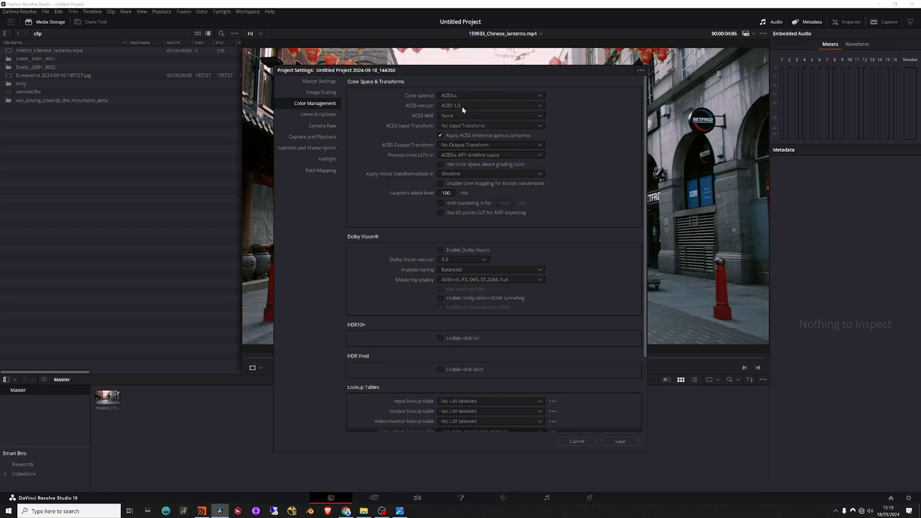
left_click(463, 106)
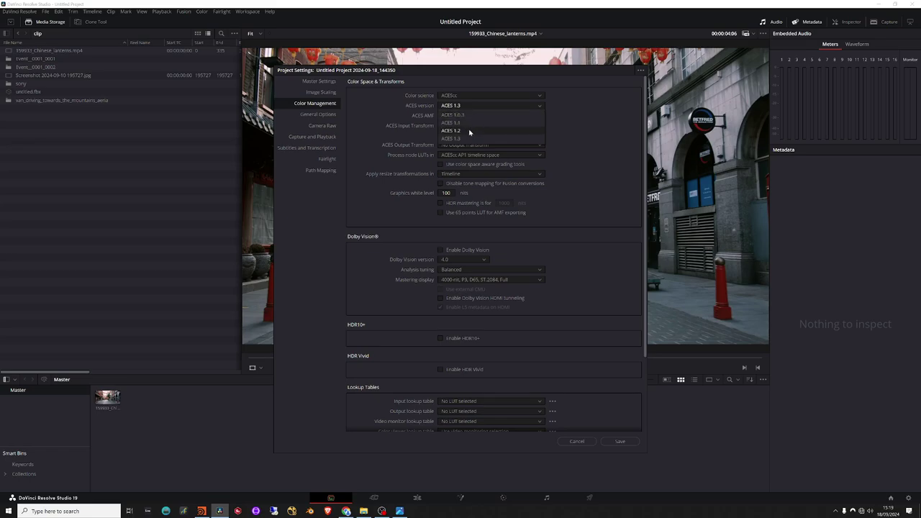
left_click(468, 131)
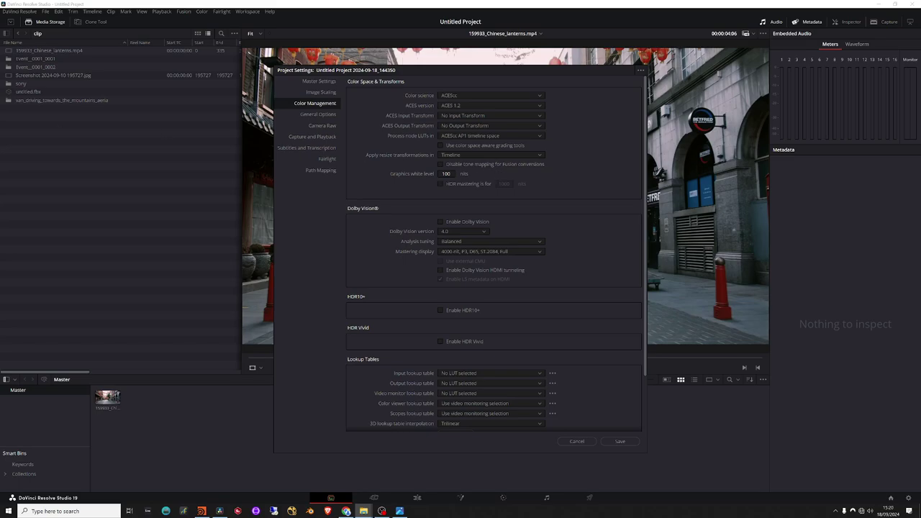
left_click_drag(1, 100, 447, 136)
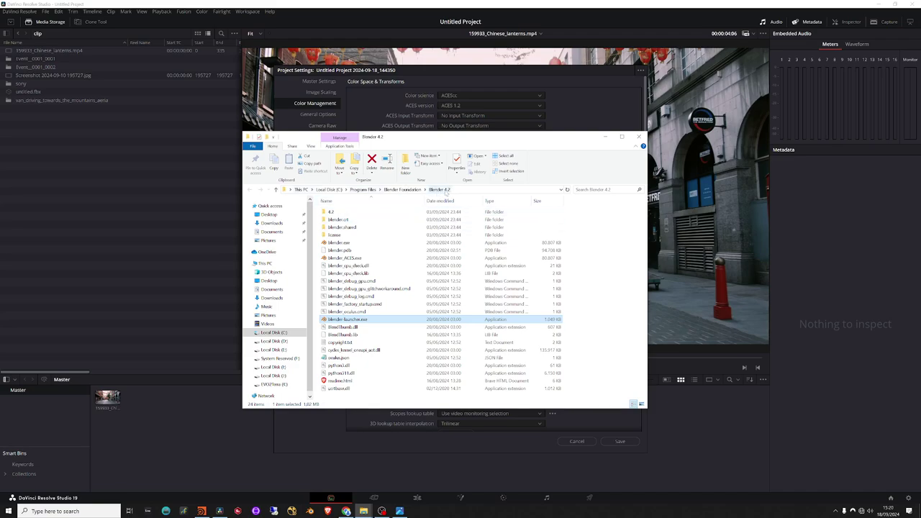
- Open README.md from 4.2 > datafiles > colormanagement and highlight its ACES 1.2 heading
double_click(333, 213)
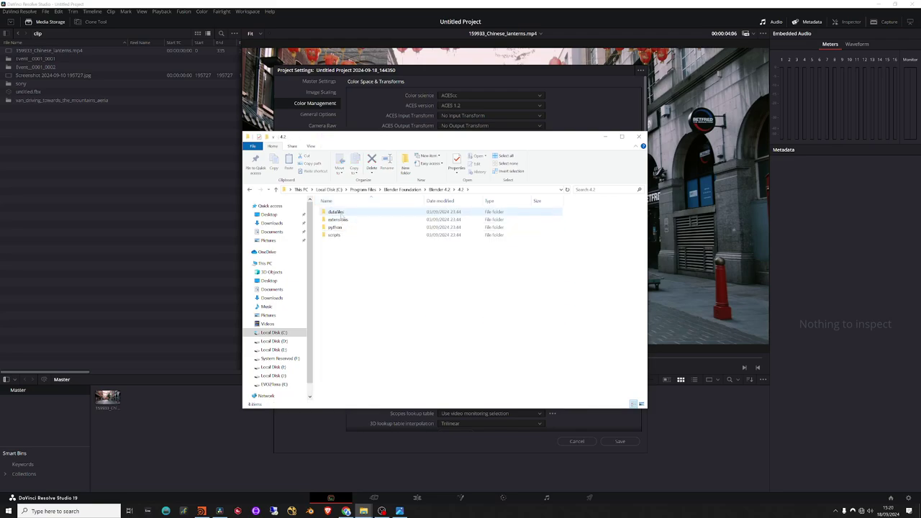
double_click(337, 213)
left_click(348, 220)
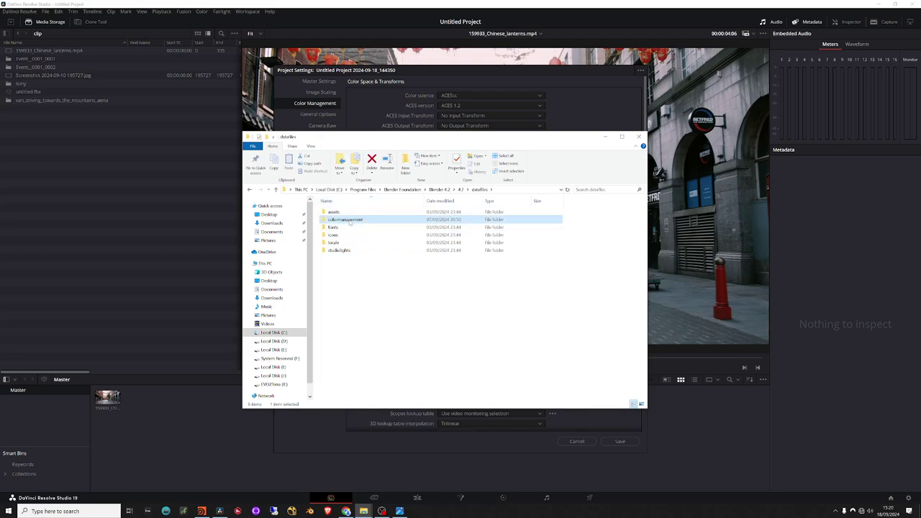
double_click(349, 220)
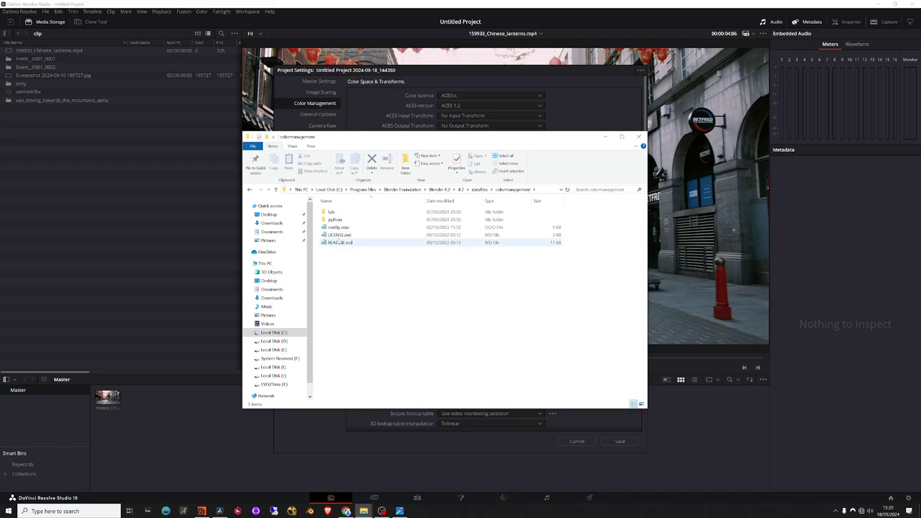
double_click(336, 245)
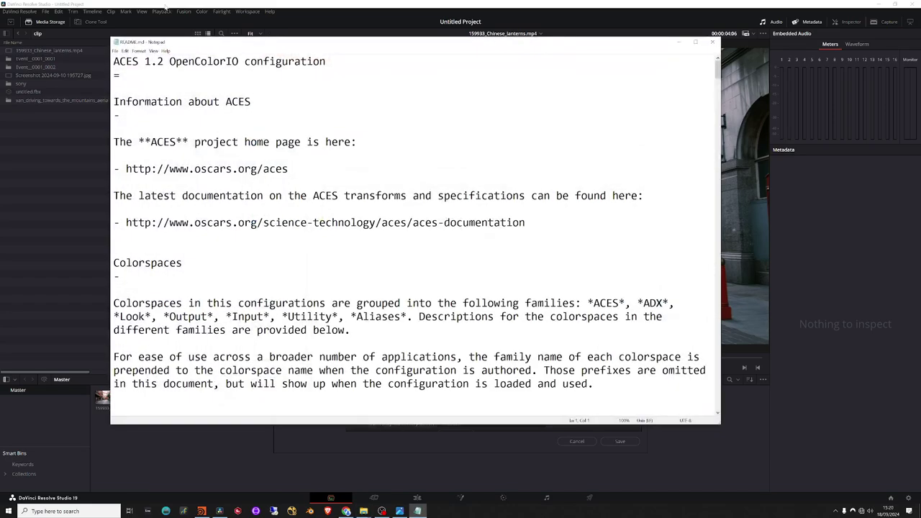
left_click_drag(113, 61, 164, 62)
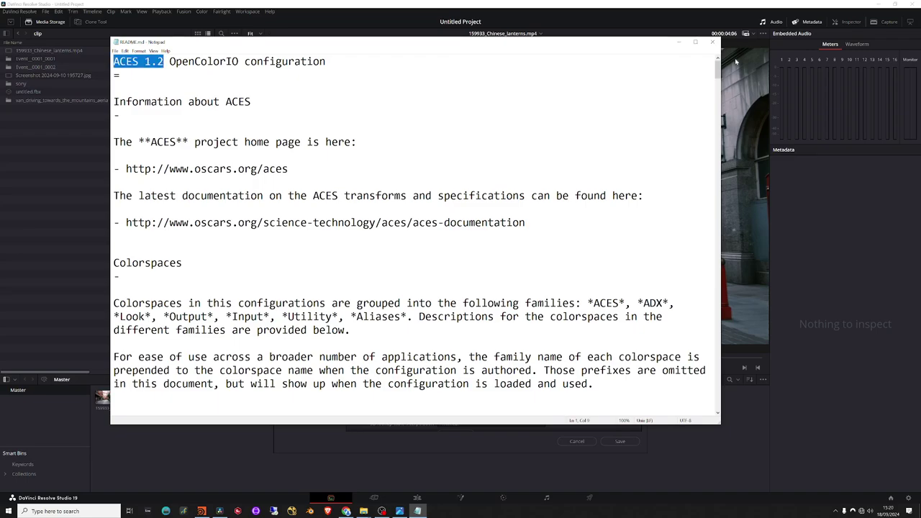
- Close the README and the colormanagement folder window, then switch to Houdini
left_click(712, 42)
left_click_drag(562, 142, 385, 137)
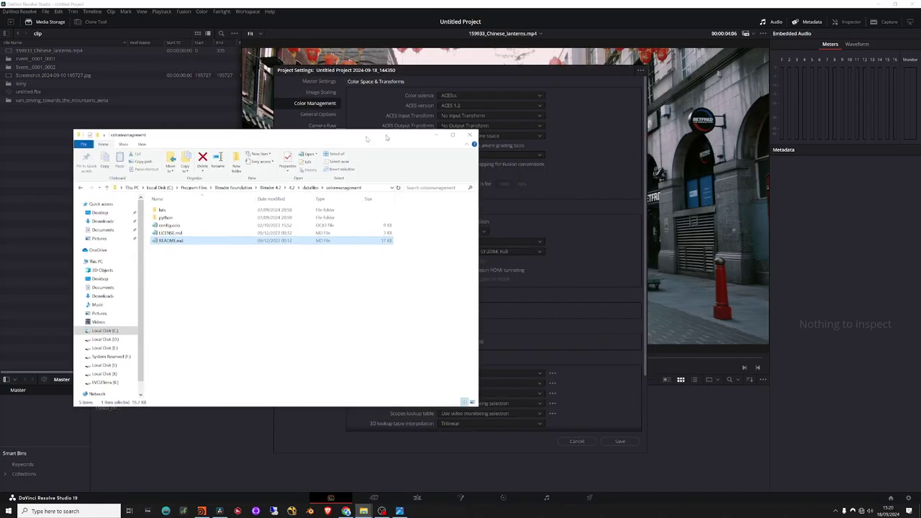
left_click(386, 137)
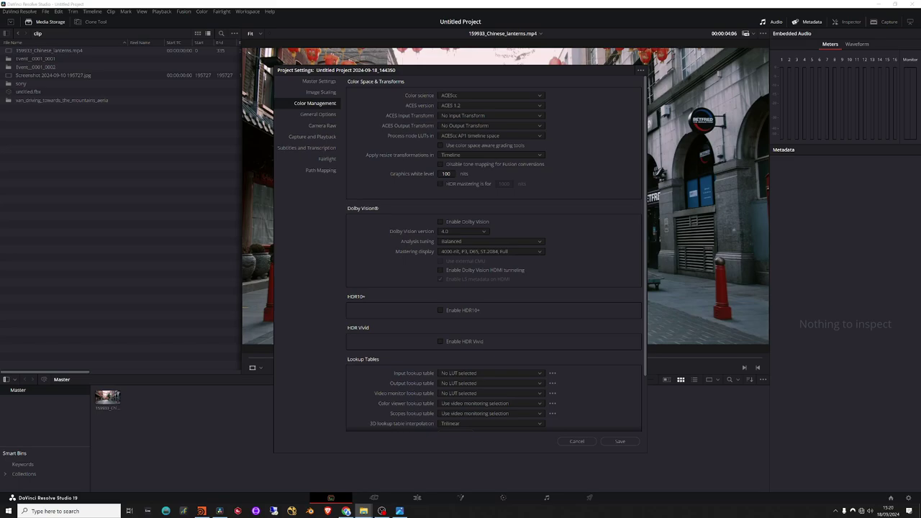
left_click(202, 511)
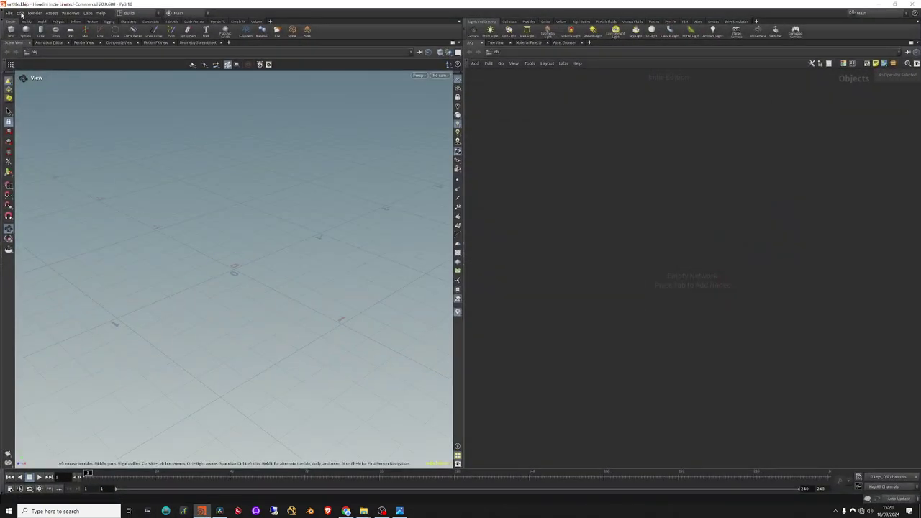
- Check Houdini's Edit > OCIO Settings show an ACEScg working space, then cancel unchanged
left_click(20, 13)
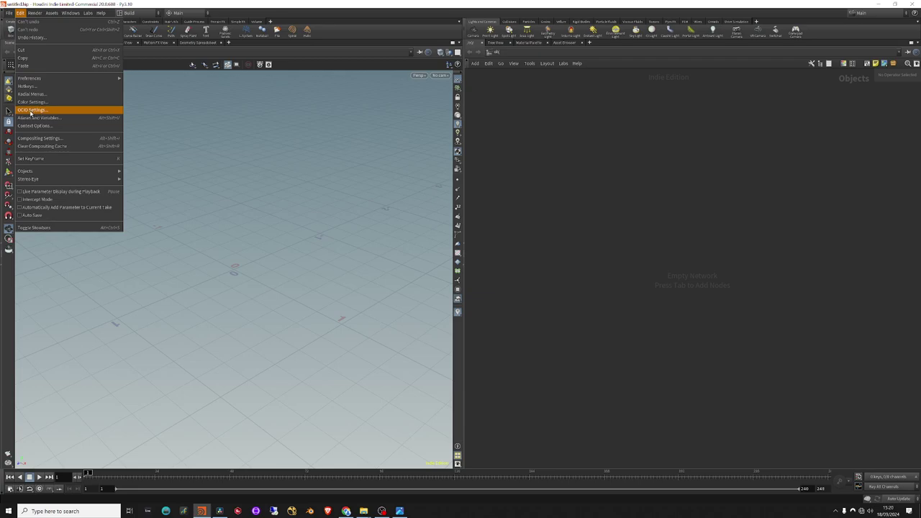
left_click(37, 110)
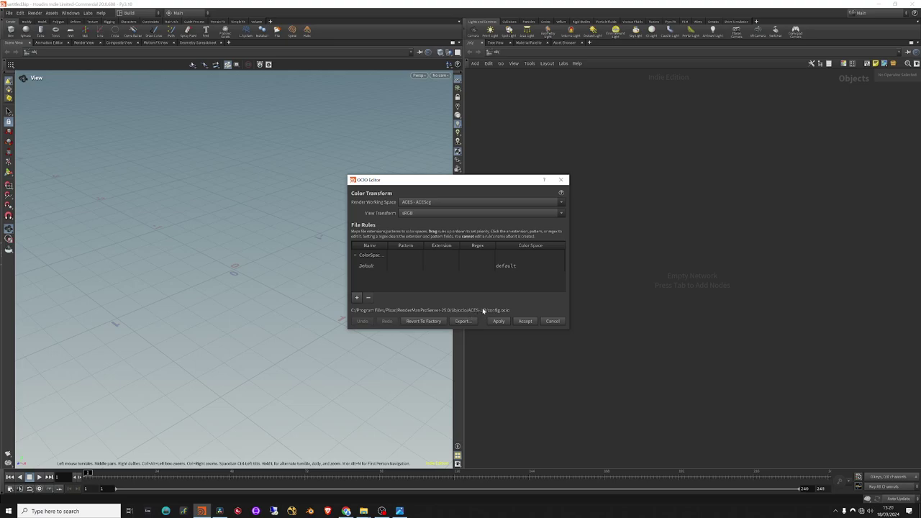
left_click(553, 321)
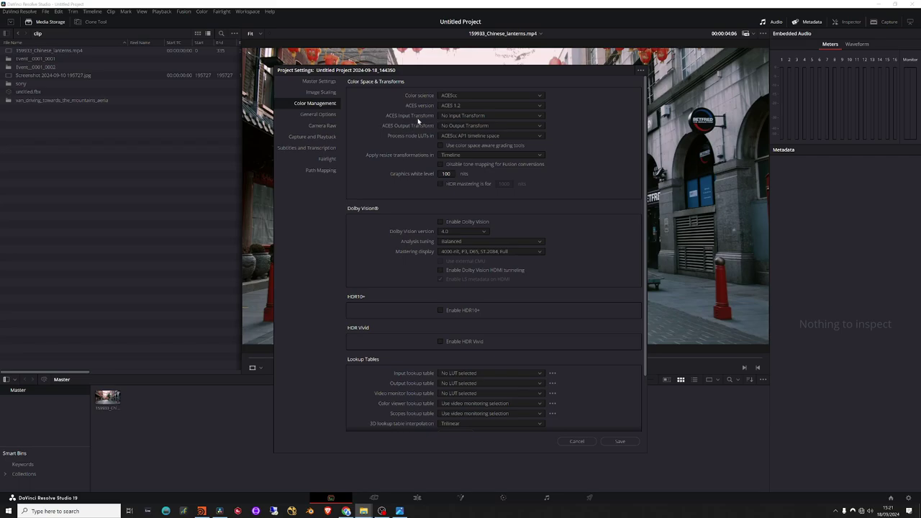
- Move Project Settings lower left, glance at the gamut chart, then return to Resolve
left_click_drag(438, 69, 376, 97)
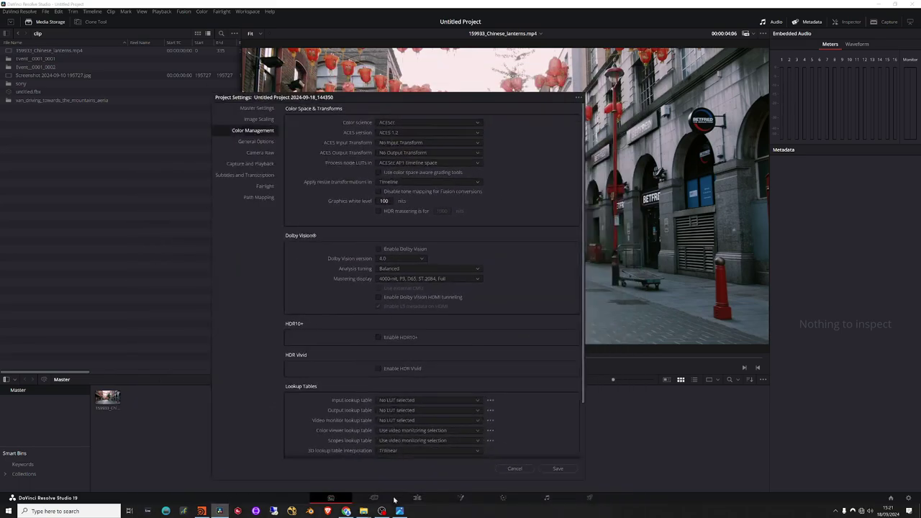
left_click(399, 511)
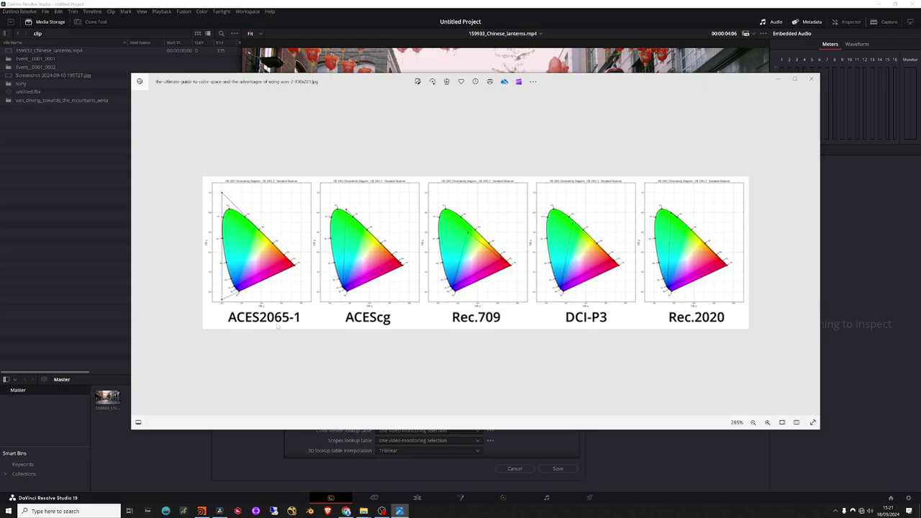
left_click(99, 240)
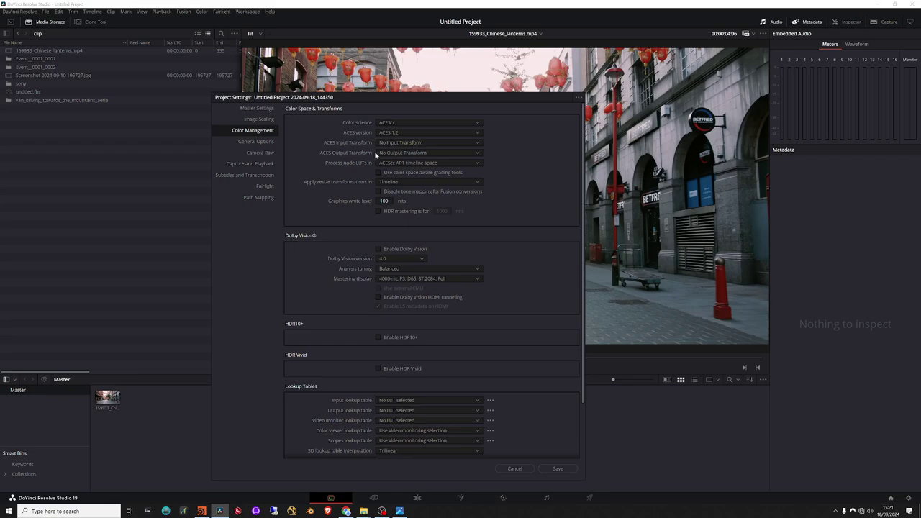
left_click(393, 143)
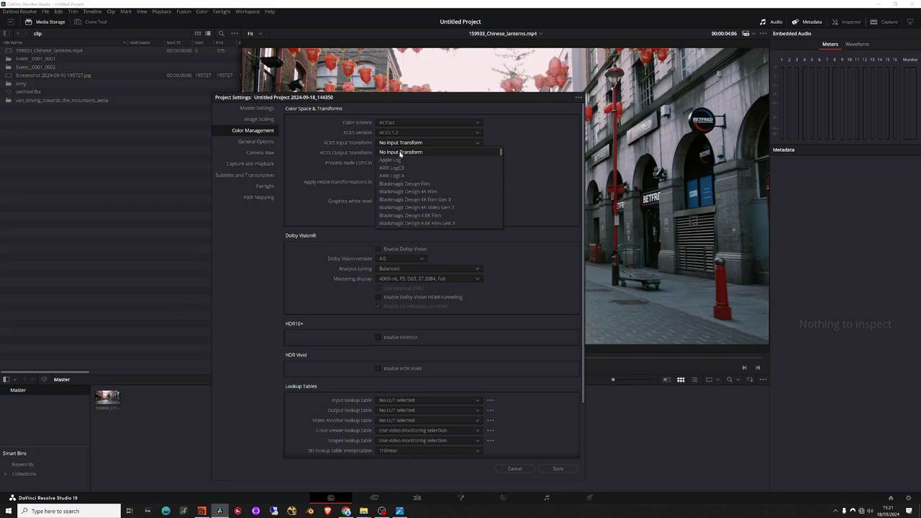
scroll(429, 192, "down", 8)
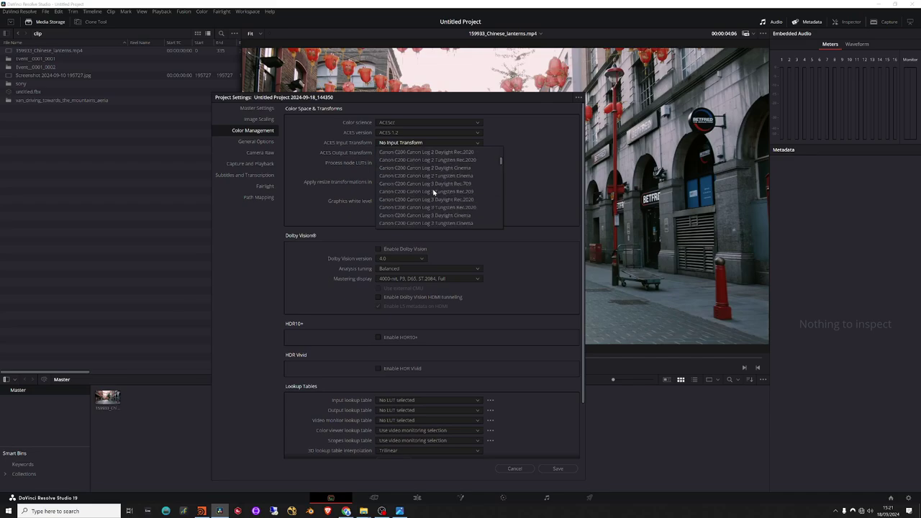
scroll(429, 194, "down", 5)
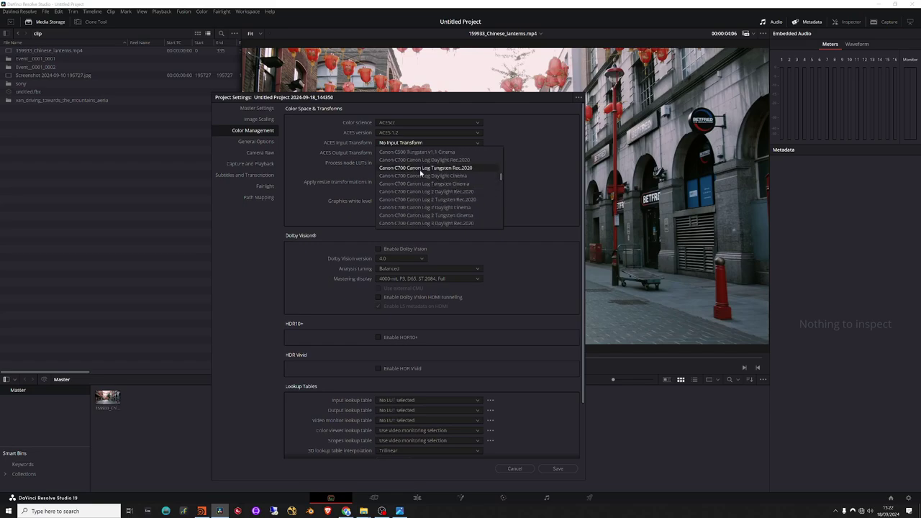
scroll(414, 187, "down", 10)
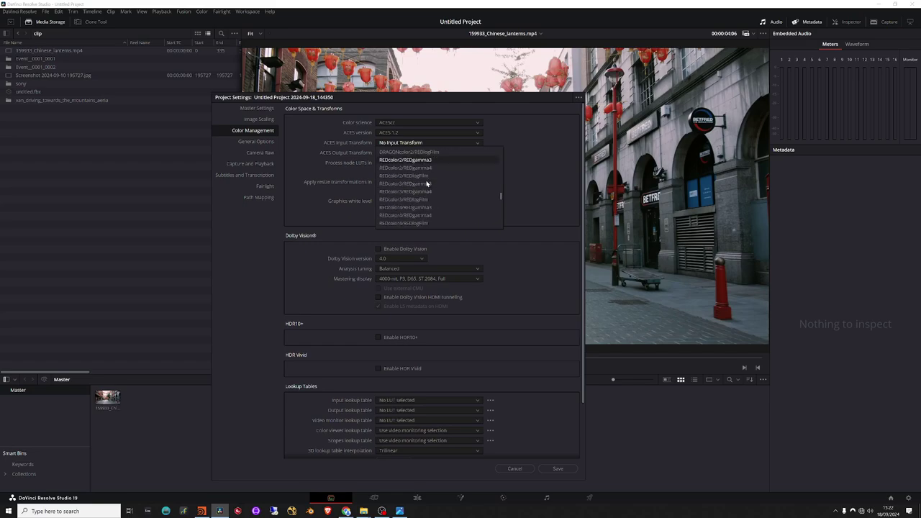
scroll(420, 182, "down", 8)
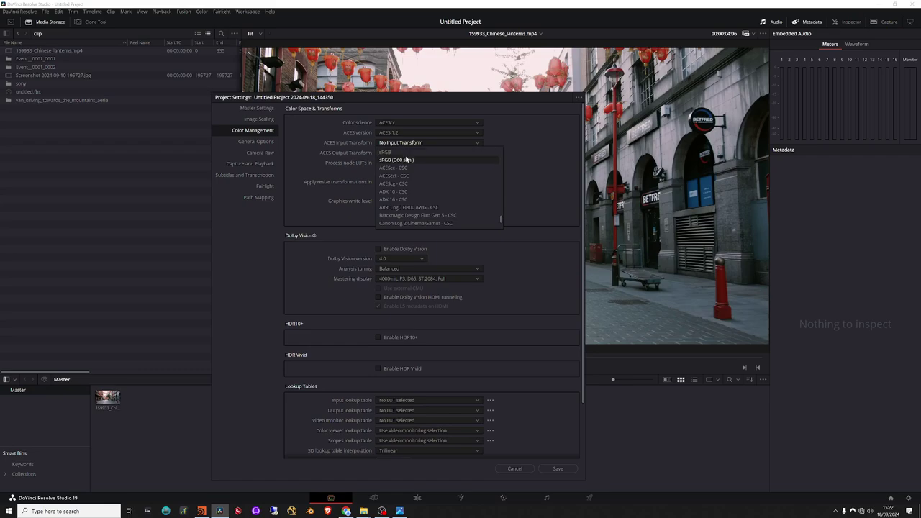
scroll(410, 164, "up", 2)
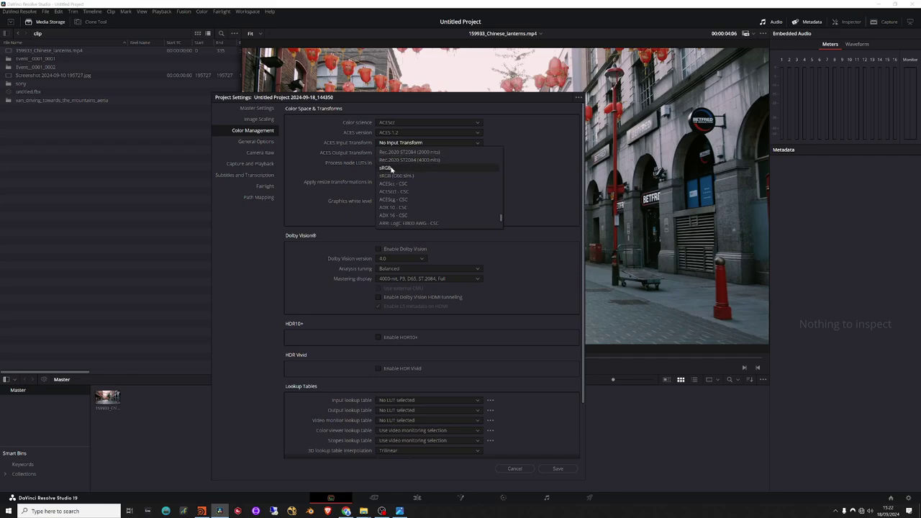
scroll(417, 184, "down", 3)
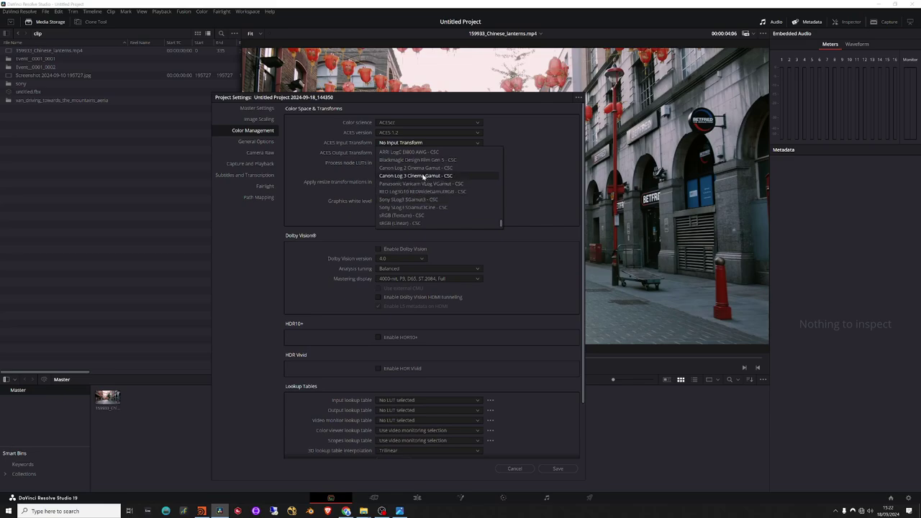
left_click(530, 171)
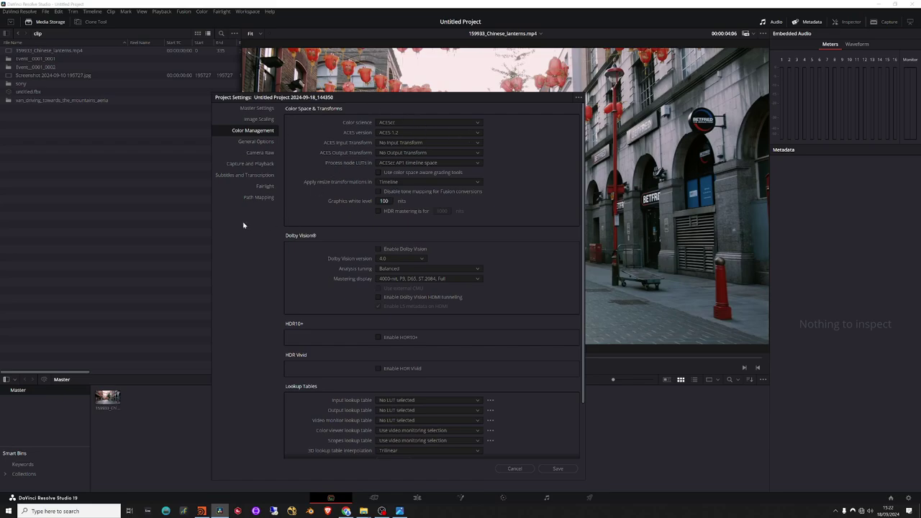
- Browse the ACES Output Transform list without choosing, cancel Project Settings, then reopen them
left_click(388, 153)
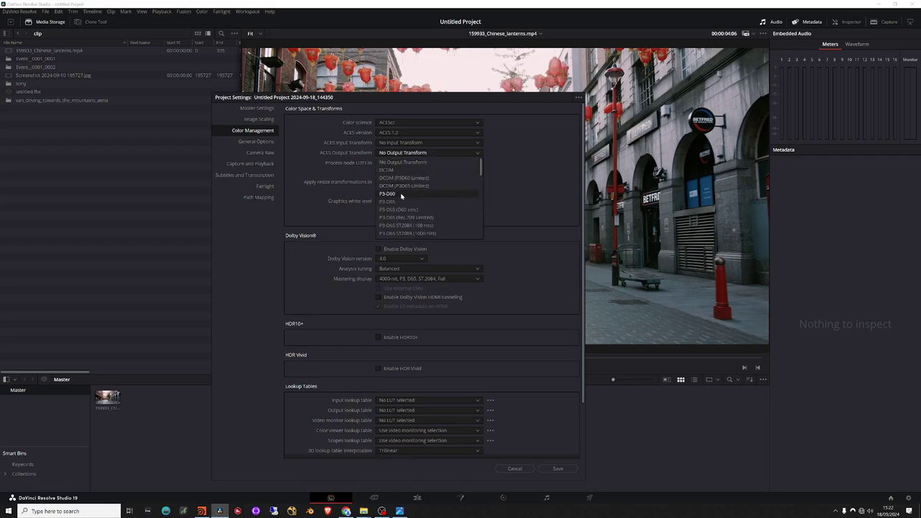
scroll(413, 200, "down", 10)
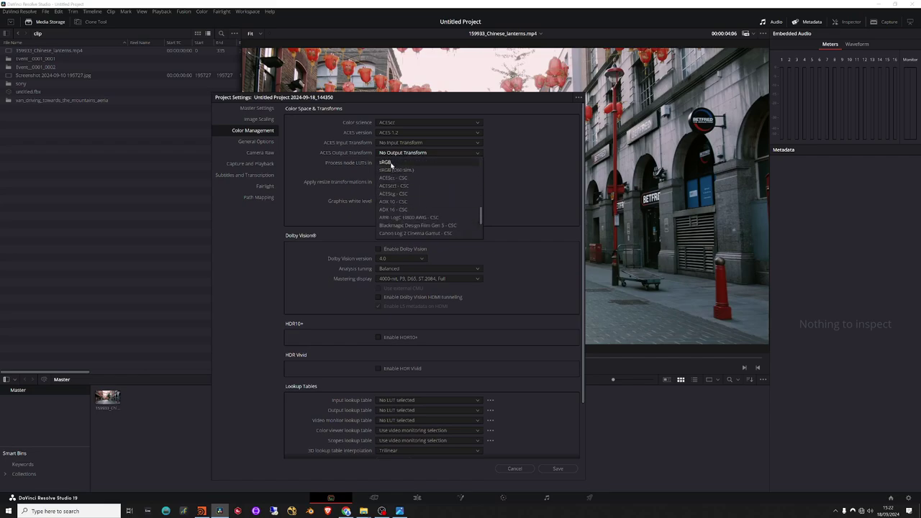
scroll(423, 194, "up", 5)
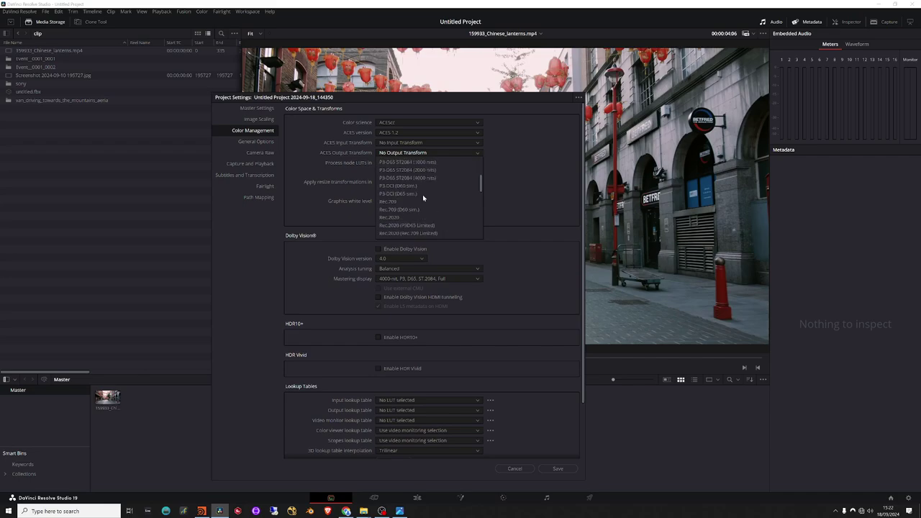
scroll(410, 208, "down", 2)
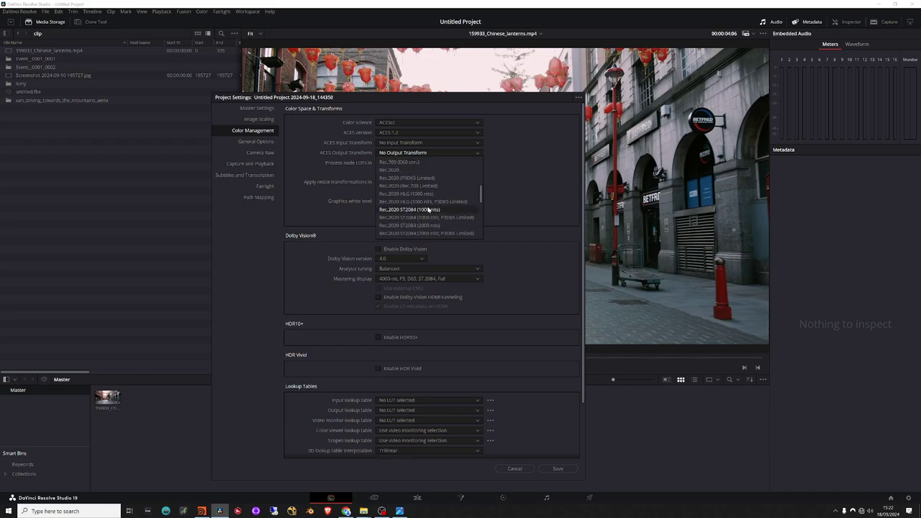
scroll(413, 185, "up", 3)
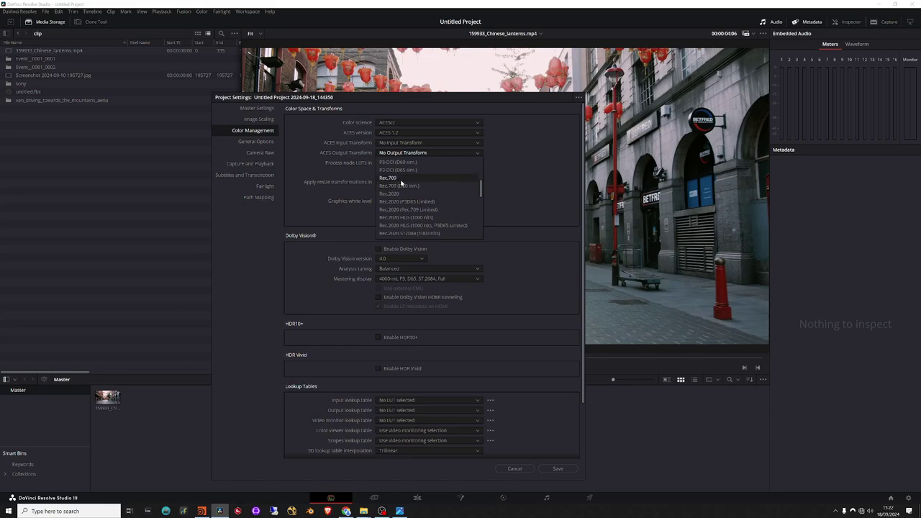
left_click(524, 158)
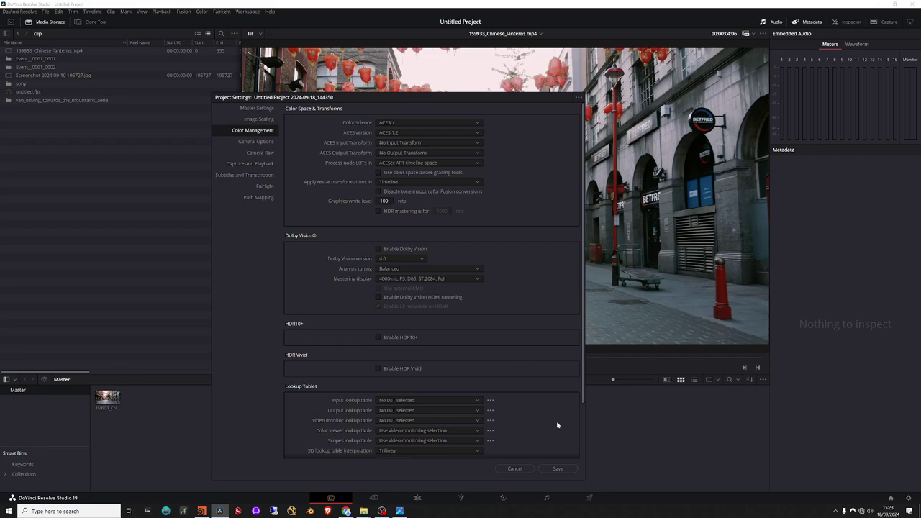
left_click(517, 469)
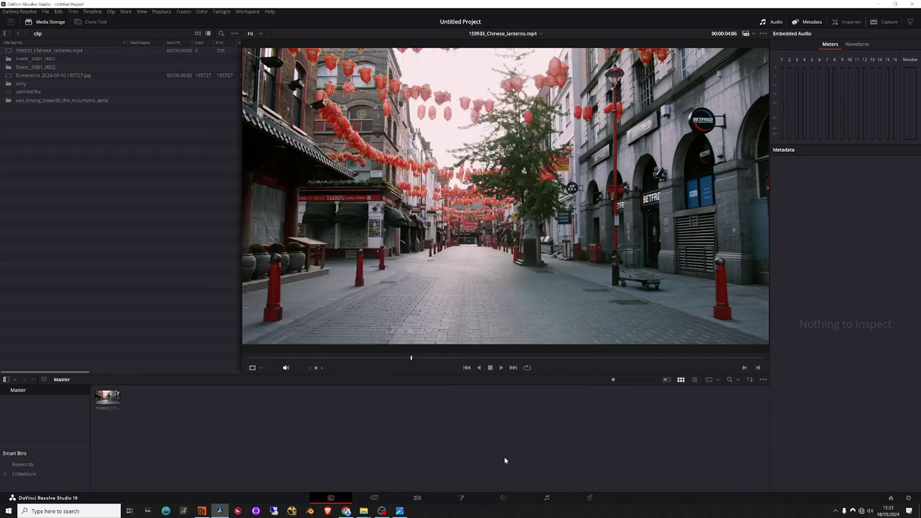
left_click(908, 498)
- Switch colour science to ACEScc with ACES 1.3 and save the project settings
left_click(462, 96)
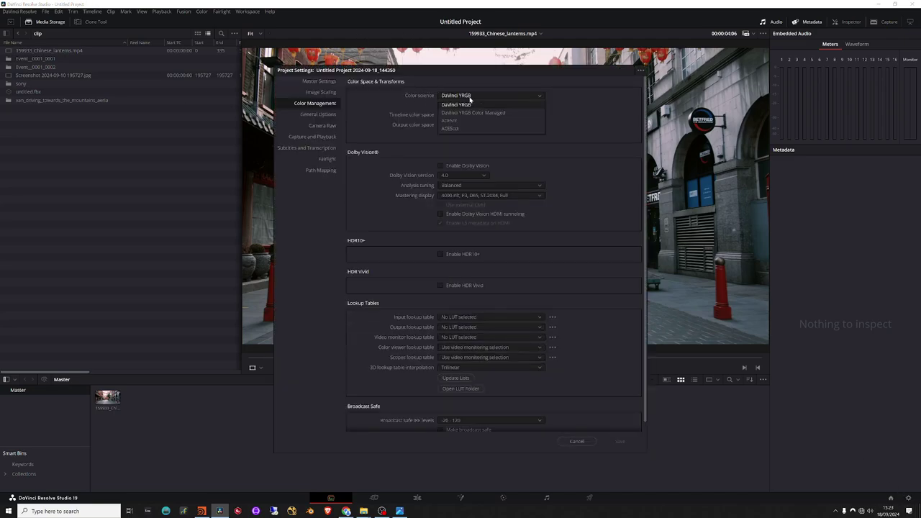
left_click(468, 121)
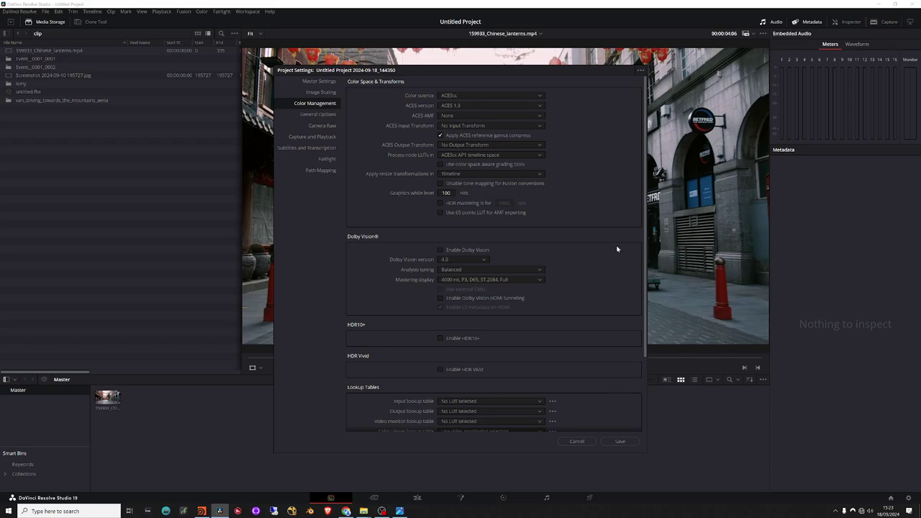
left_click(618, 442)
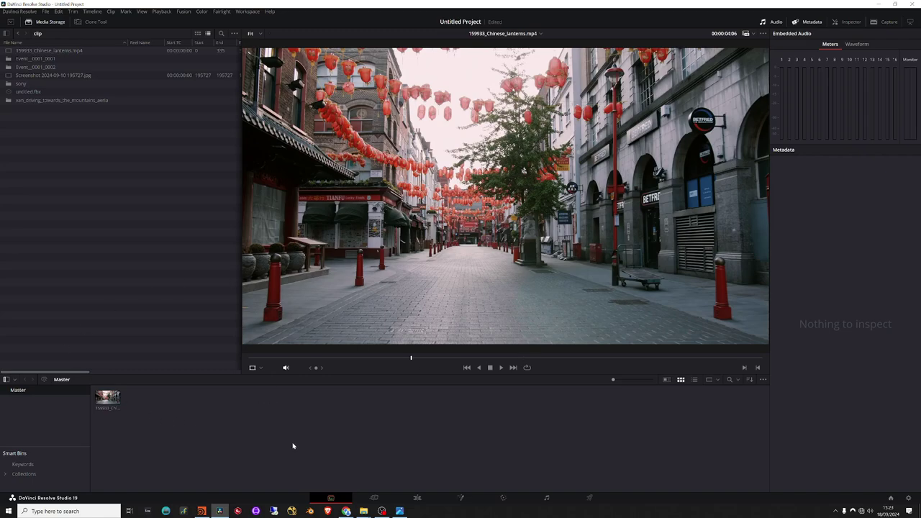
left_click(590, 500)
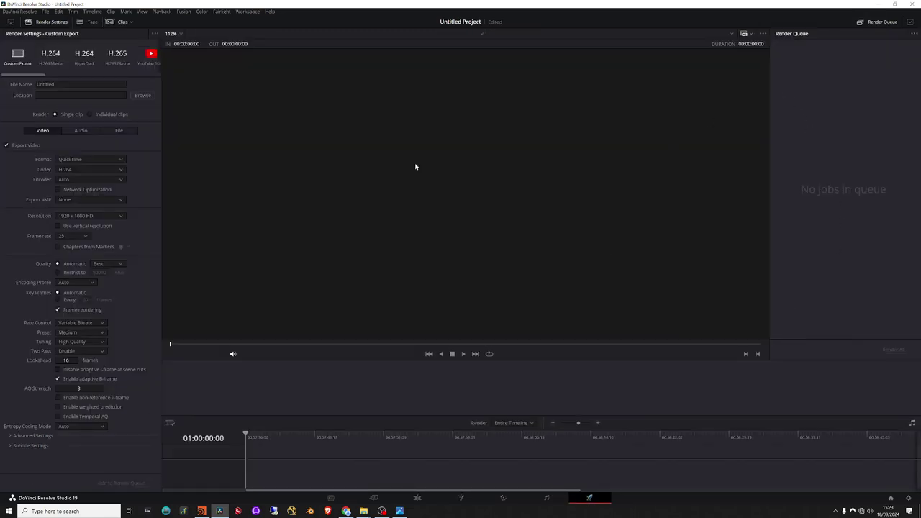
- Create a timeline named 'china' from the lanterns clip and load it on Deliver
left_click(331, 497)
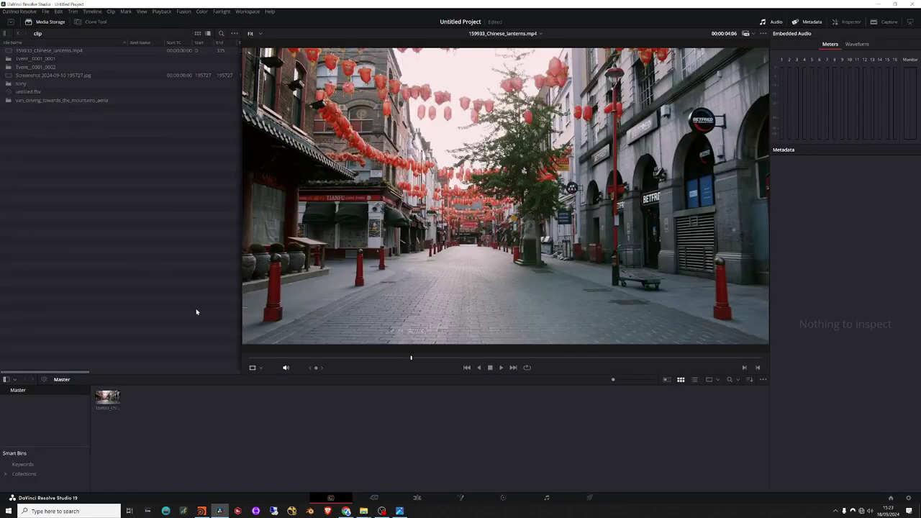
right_click(113, 404)
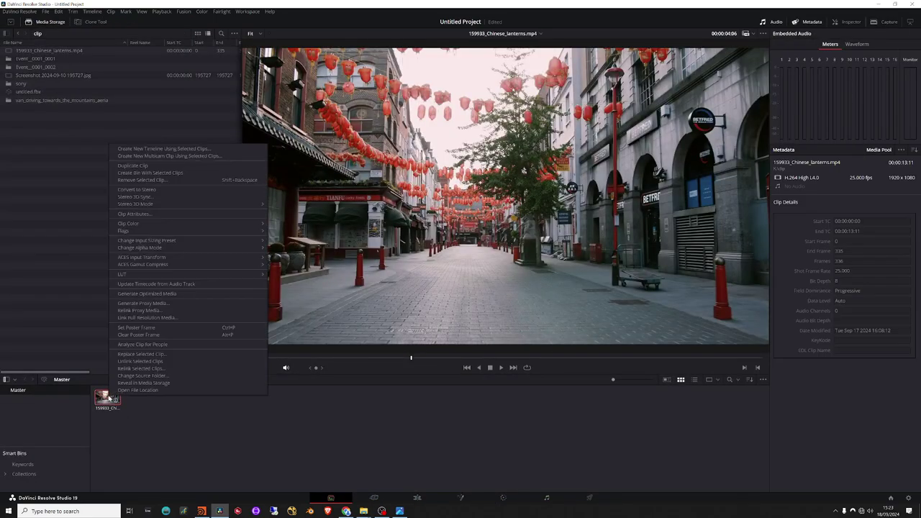
left_click(149, 152)
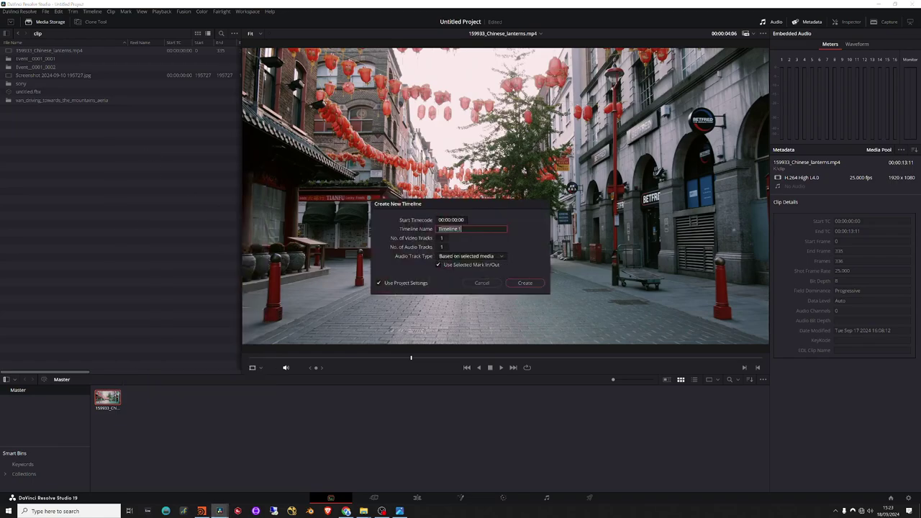
type("china")
key("Return")
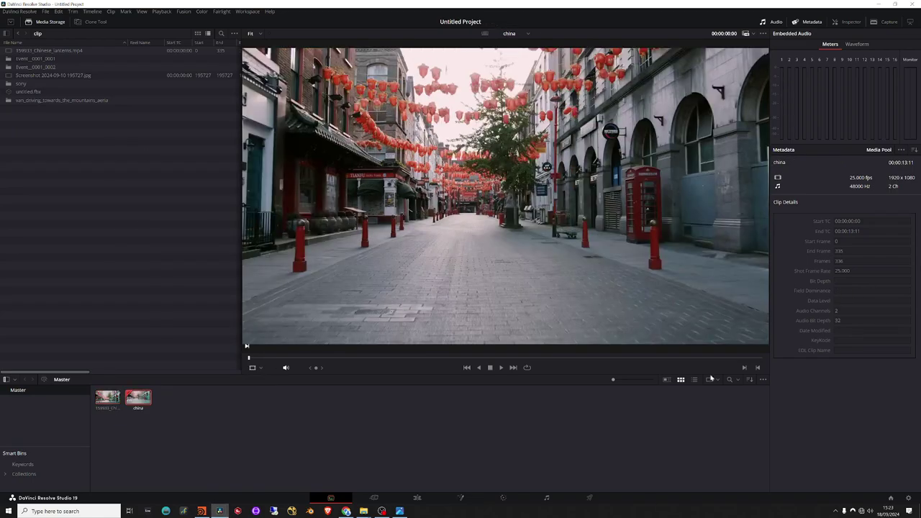
left_click(589, 497)
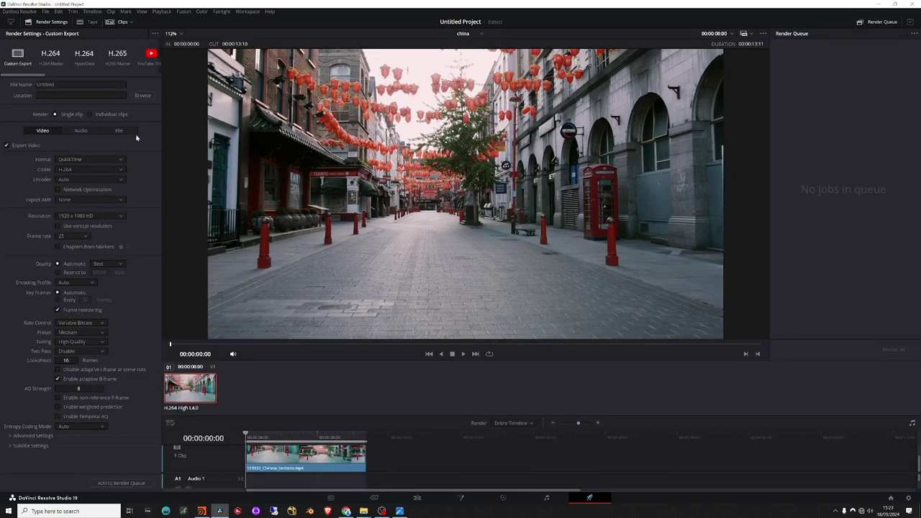
left_click(61, 160)
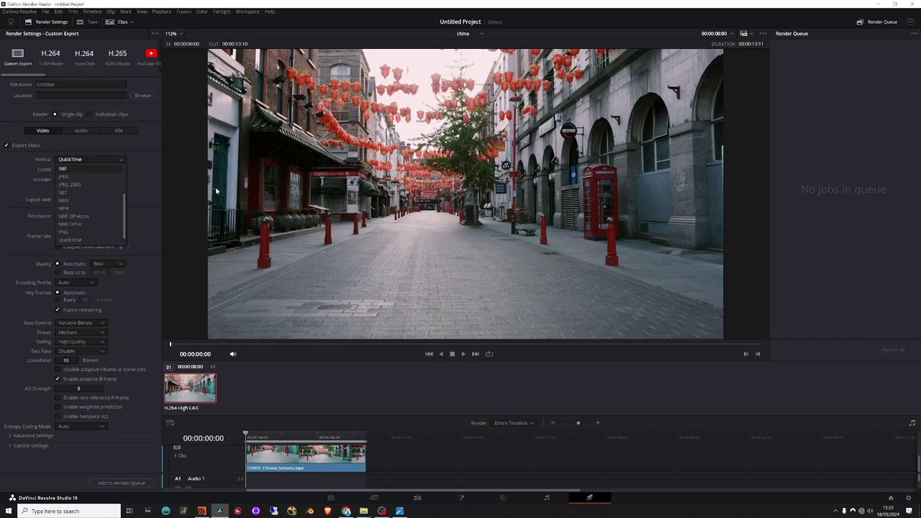
left_click(503, 498)
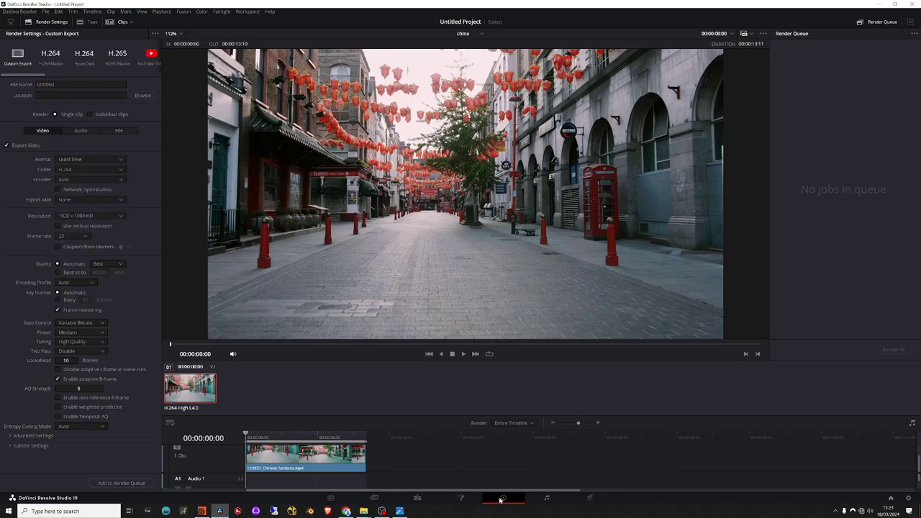
- On the Color page, test the Custom curve's white and black points, then restore them to the corners
left_click(502, 497)
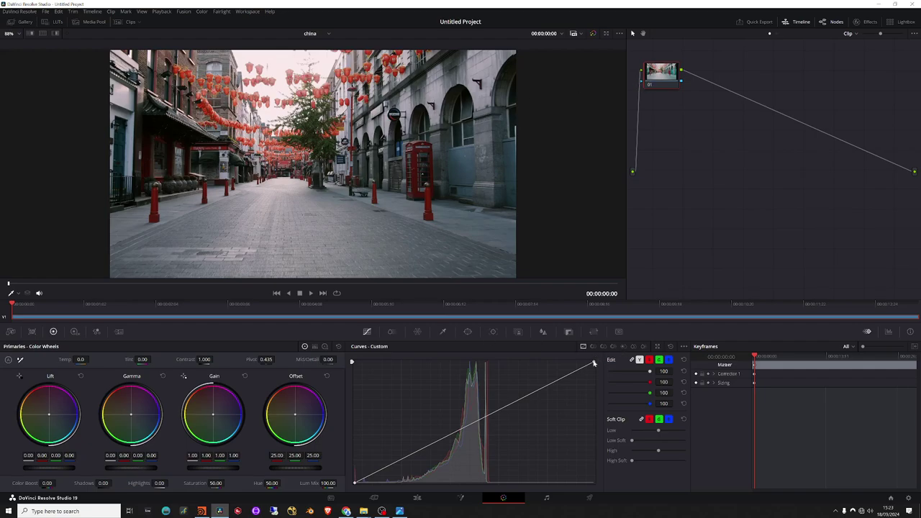
mouse_move(593, 361)
left_mouse_down()
mouse_move(541, 361)
mouse_move(594, 361)
left_mouse_up()
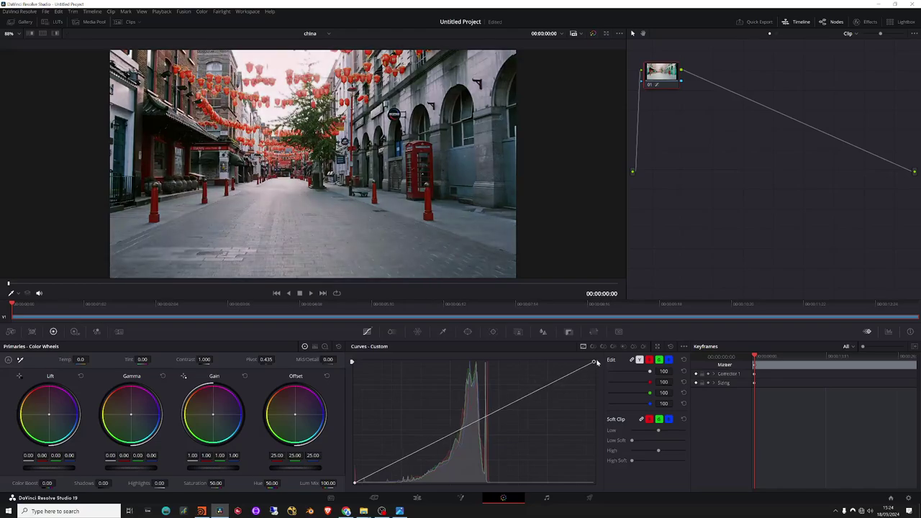
mouse_move(356, 484)
left_mouse_down()
mouse_move(395, 487)
mouse_move(356, 485)
left_mouse_up()
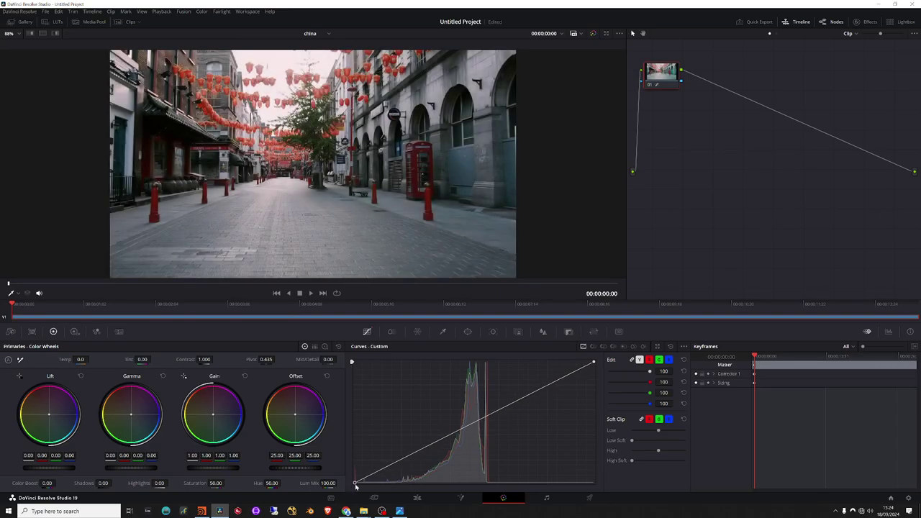
mouse_move(594, 362)
left_mouse_down()
mouse_move(526, 362)
mouse_move(602, 362)
left_mouse_up()
left_click(331, 497)
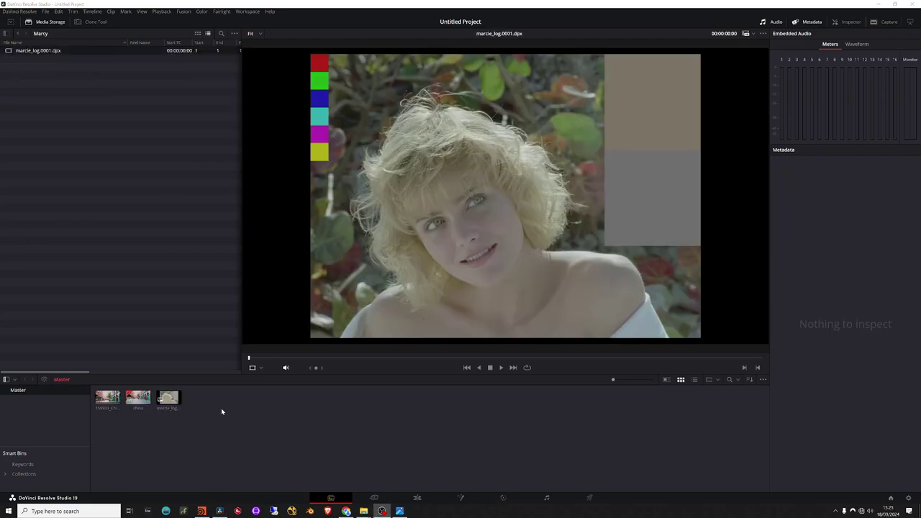
left_click(149, 283)
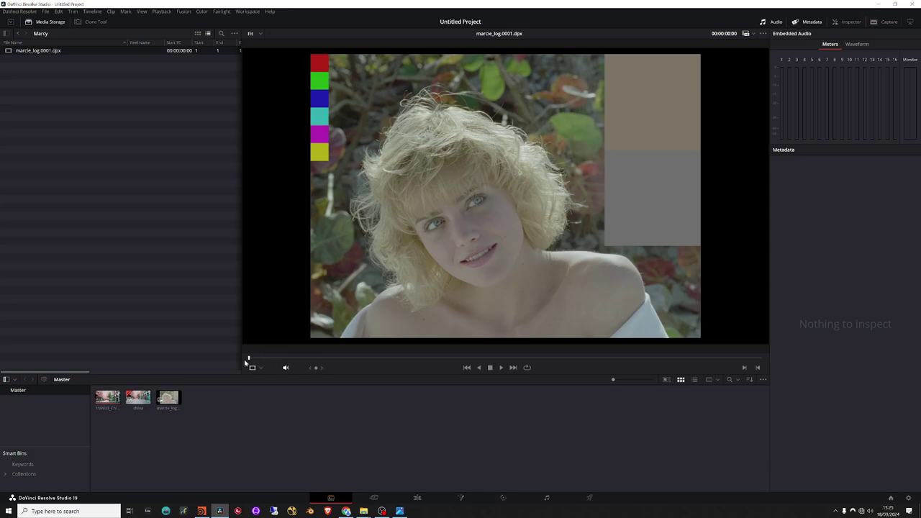
left_click(165, 398)
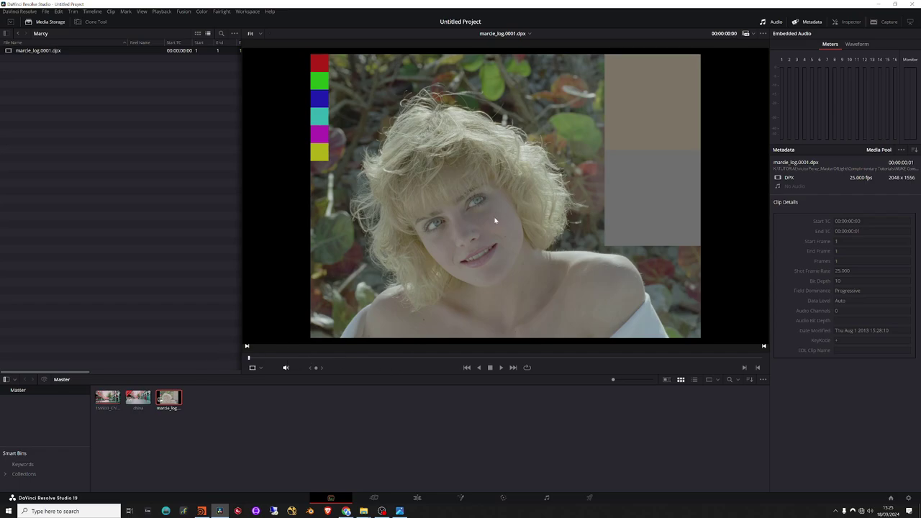
scroll(477, 228, "up", 5)
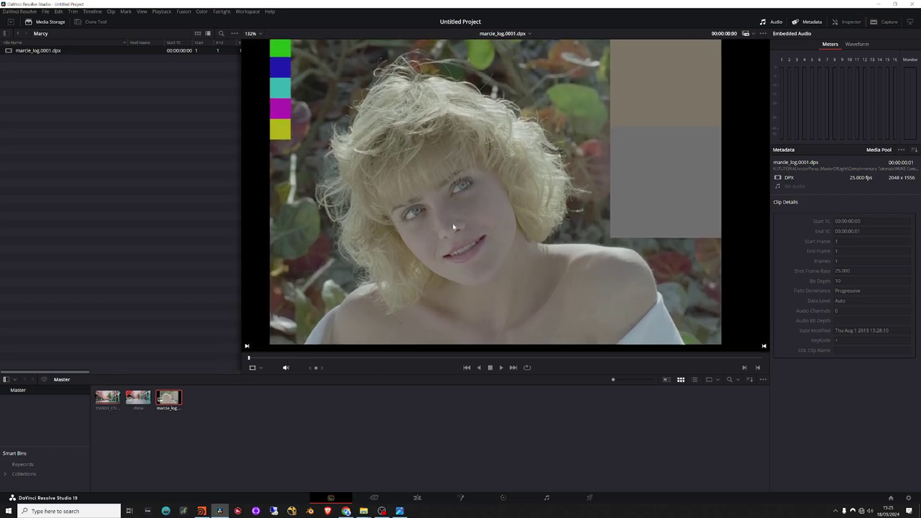
scroll(515, 171, "up", 3)
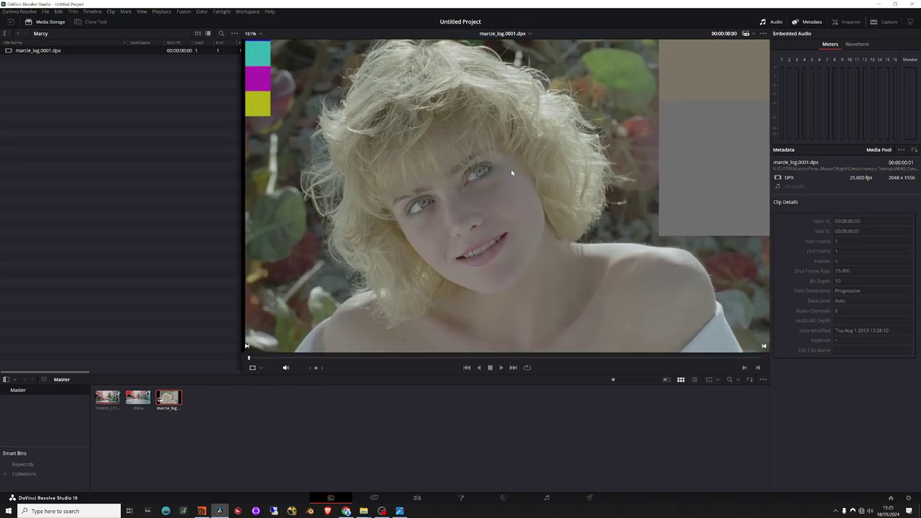
scroll(486, 183, "down", 2)
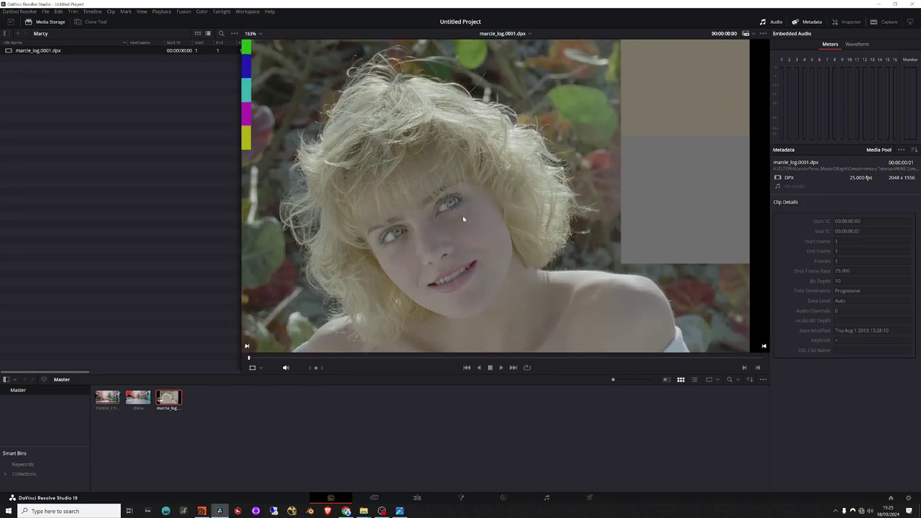
middle_click_drag(452, 189, 453, 184)
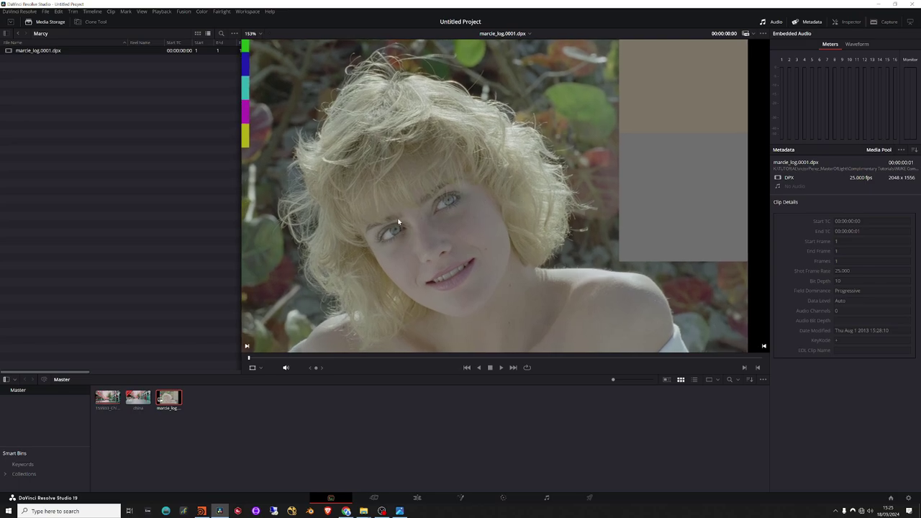
left_click(249, 356)
middle_click_drag(392, 225, 395, 222)
middle_click_drag(302, 314, 358, 251)
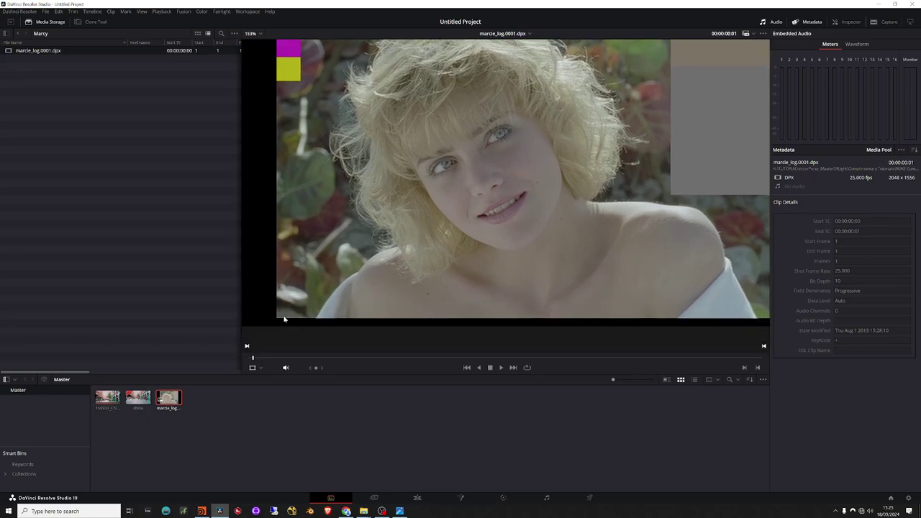
scroll(281, 314, "up", 2)
middle_click_drag(281, 315, 464, 208)
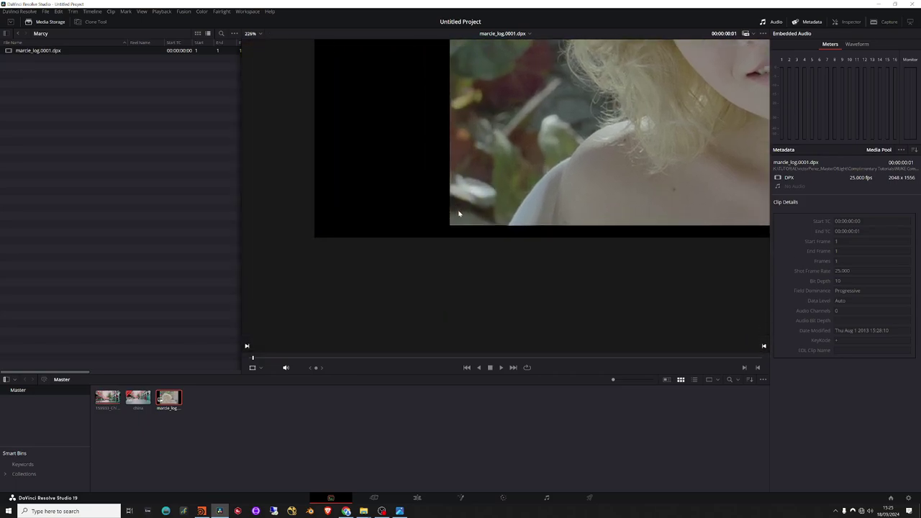
scroll(431, 208, "up", 2)
scroll(440, 219, "down", 2)
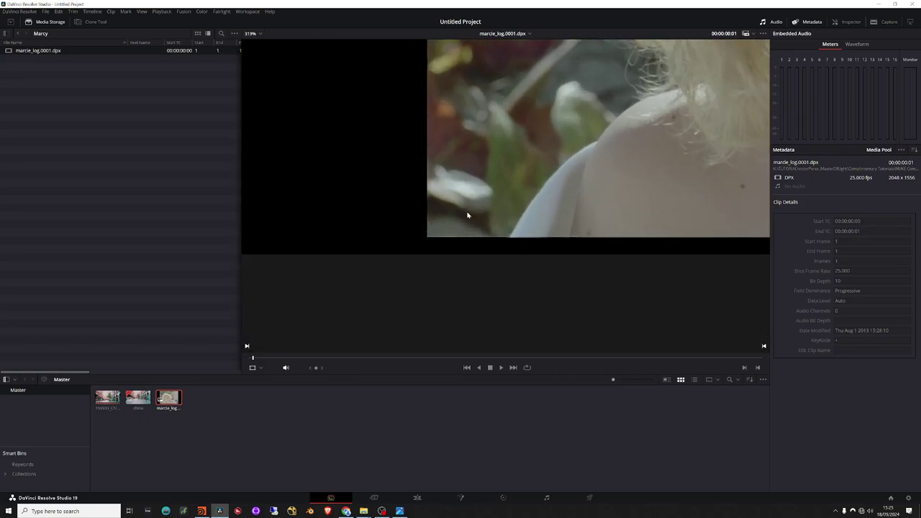
middle_click_drag(489, 214, 357, 339)
scroll(356, 340, "down", 2)
middle_click_drag(432, 273, 429, 236)
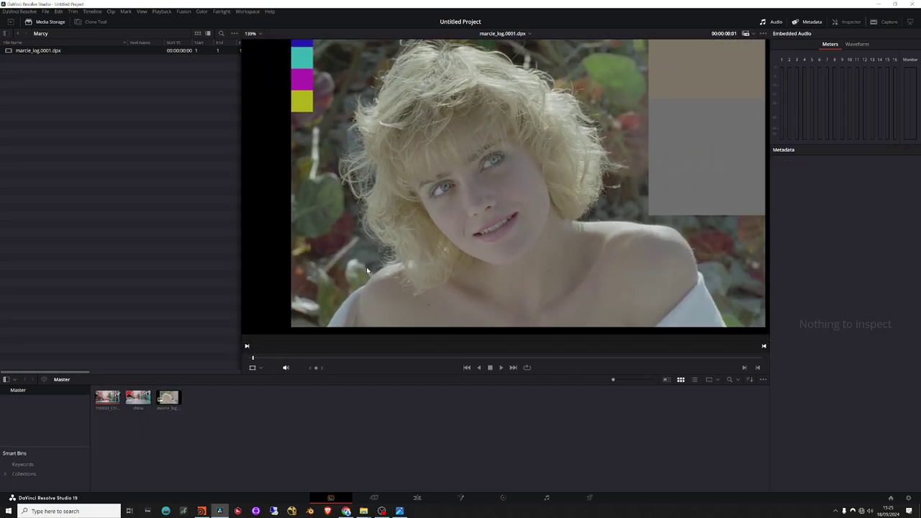
scroll(360, 275, "down", 1)
scroll(359, 276, "down", 1)
mouse_move(360, 276)
middle_mouse_down()
mouse_move(346, 292)
mouse_move(341, 281)
mouse_move(355, 277)
middle_mouse_up()
scroll(364, 277, "up", 1)
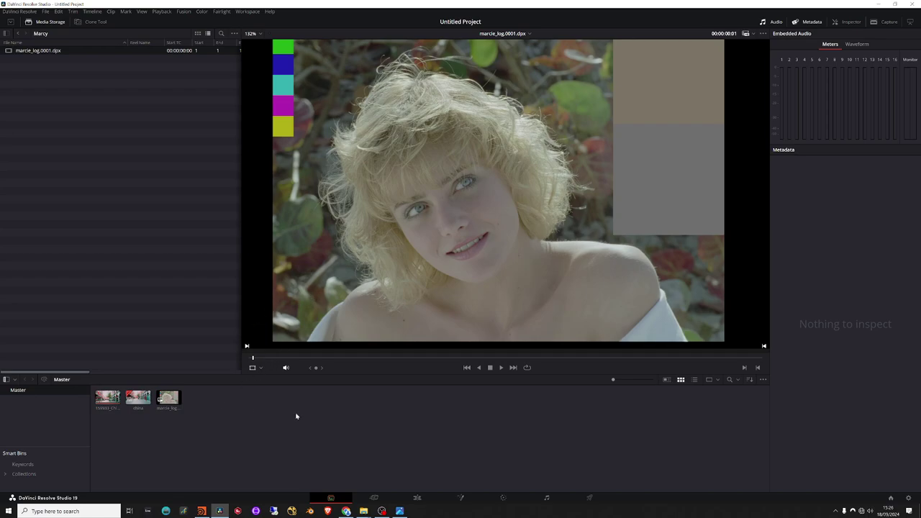
left_click(503, 499)
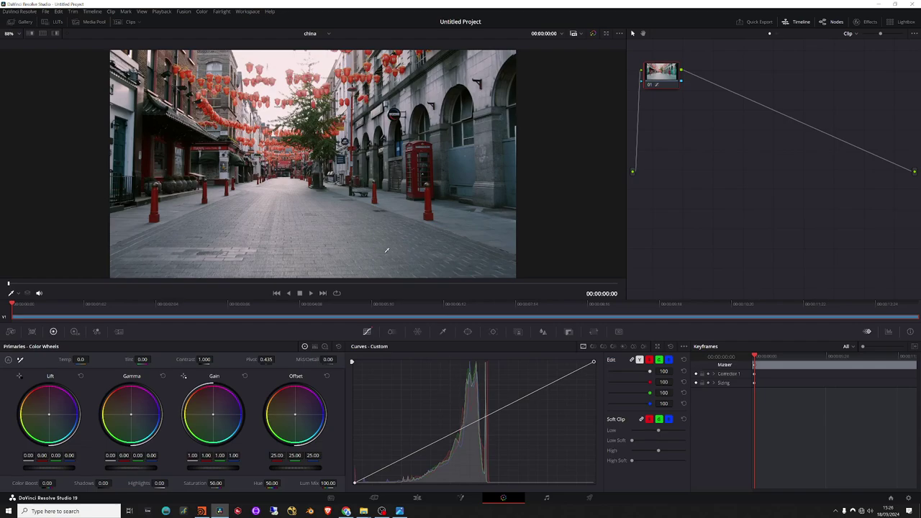
- Pull the middle point of the china clip's custom curve slightly down to darken the midtones
left_click_drag(461, 431, 460, 431)
- On the Deliver page, render the china timeline as EXR with the RGB half codec
left_click(589, 497)
left_click(87, 159)
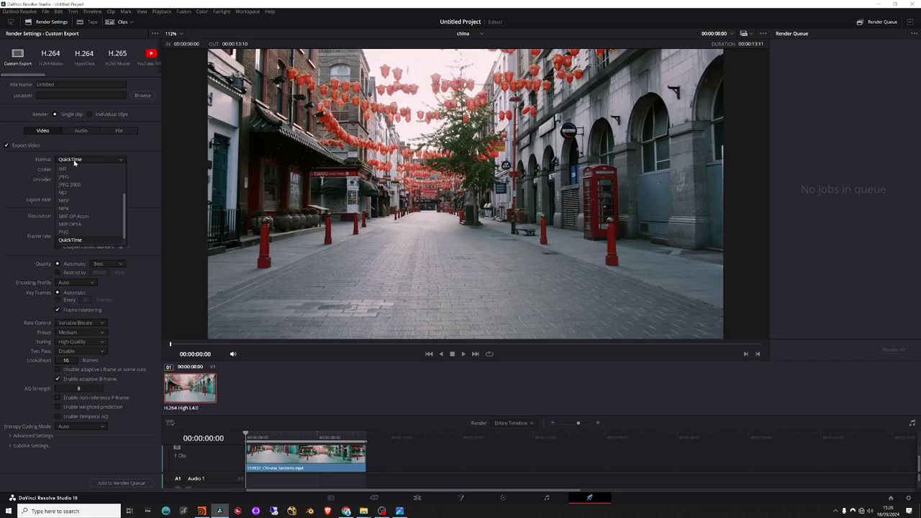
scroll(75, 204, "up", 6)
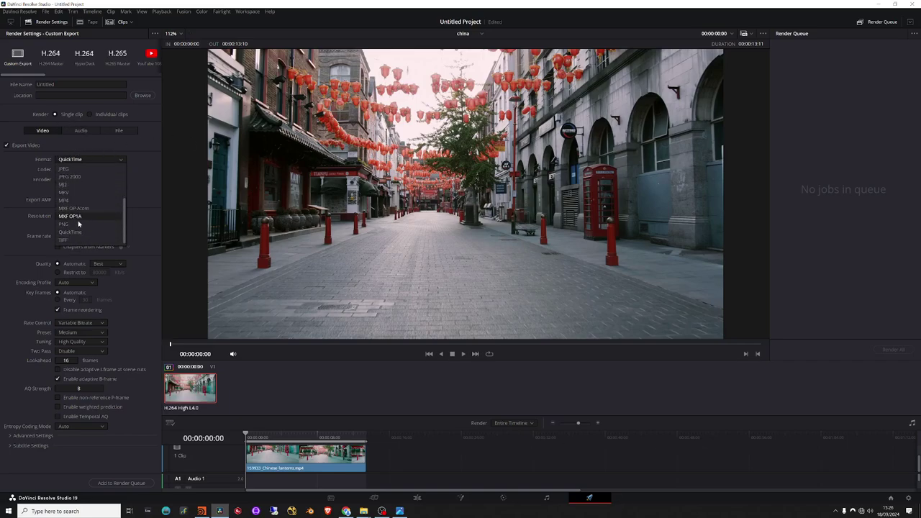
left_click(77, 200)
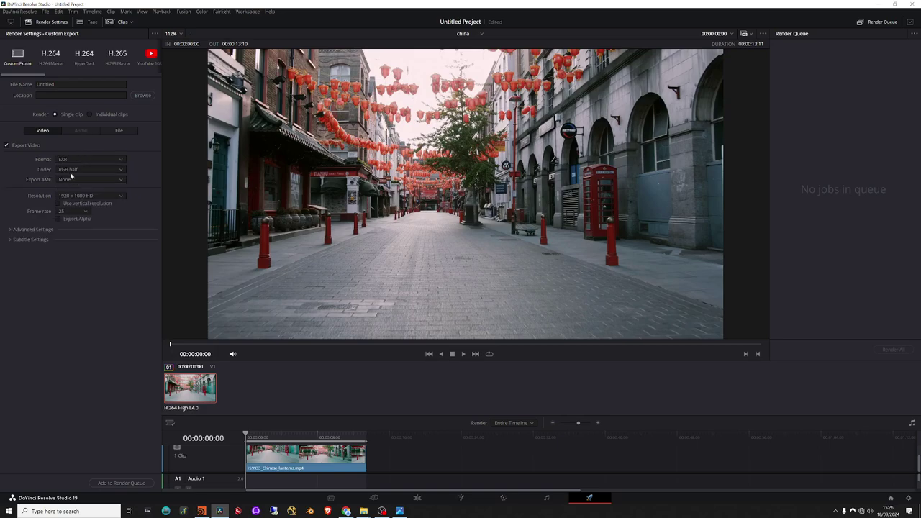
left_click(72, 170)
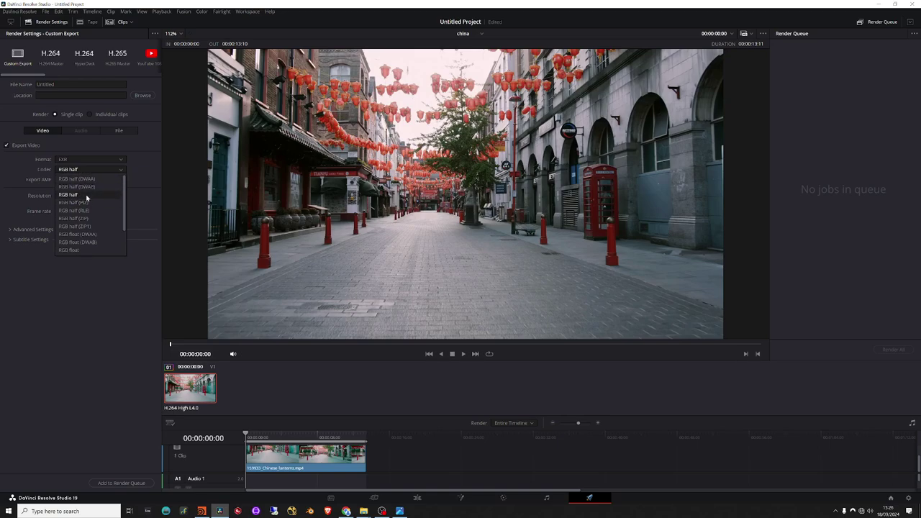
left_click(76, 195)
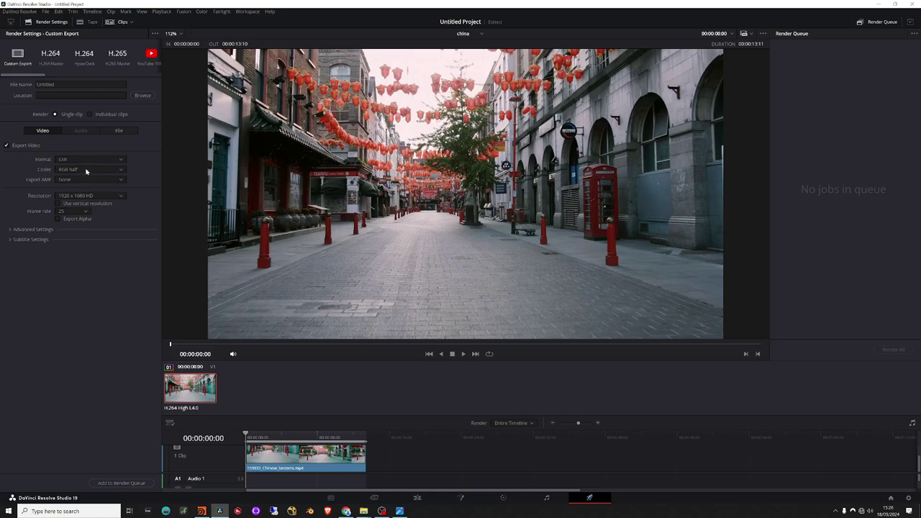
- In the File render settings, use 4 filename digits and start each clip at frame 1001
left_click(119, 132)
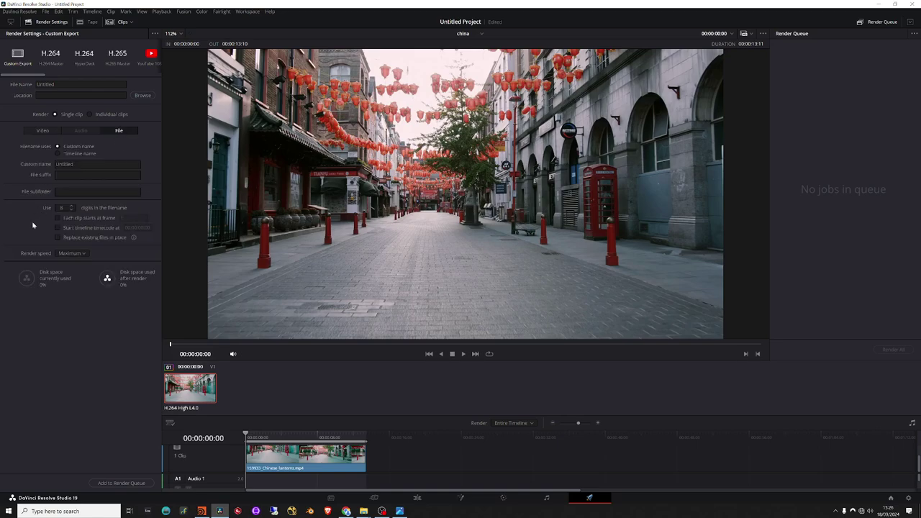
left_click(71, 209)
left_click(58, 218)
type("001")
left_click(90, 326)
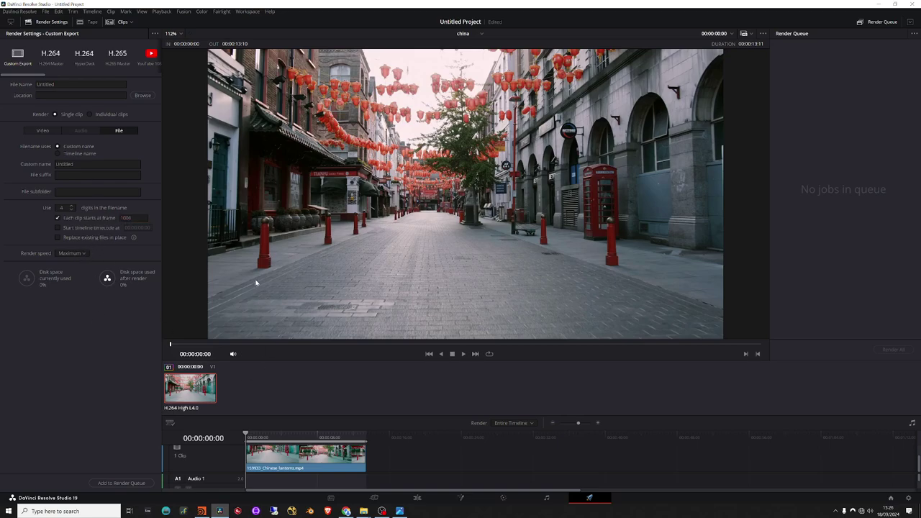